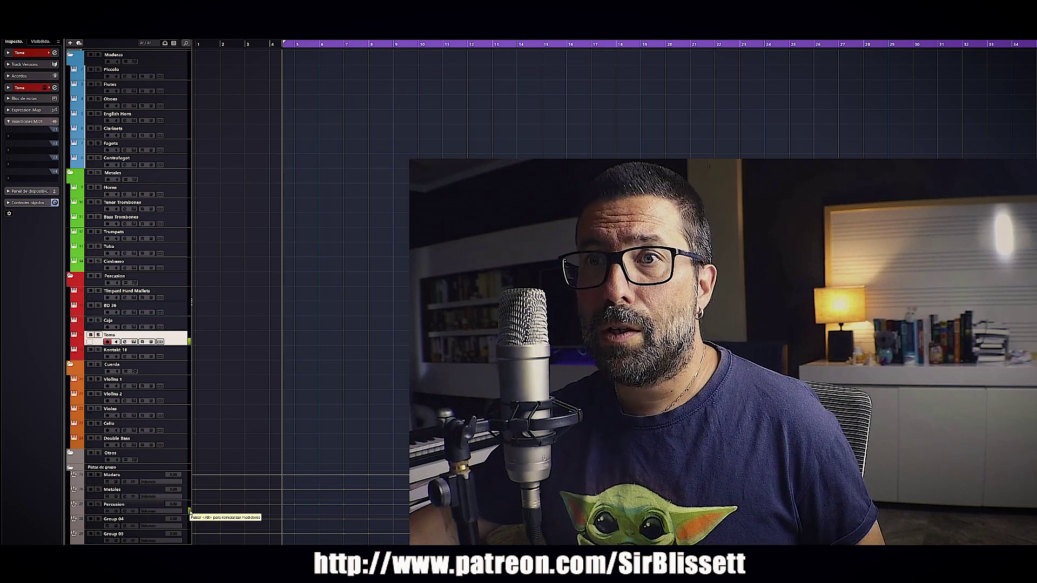
Step: Rename the last two group tracks as Strings and Otros, checking the Cello track's group routing in between
{"action": "double_click", "coordinate": [113, 518]}
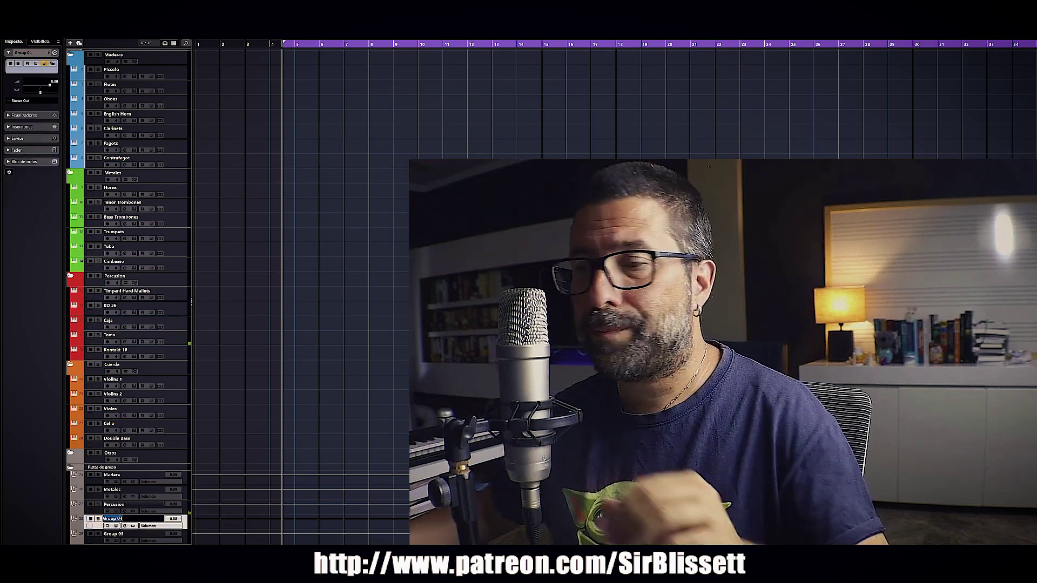
{"action": "type", "text": "Strings"}
{"action": "key", "text": "Return"}
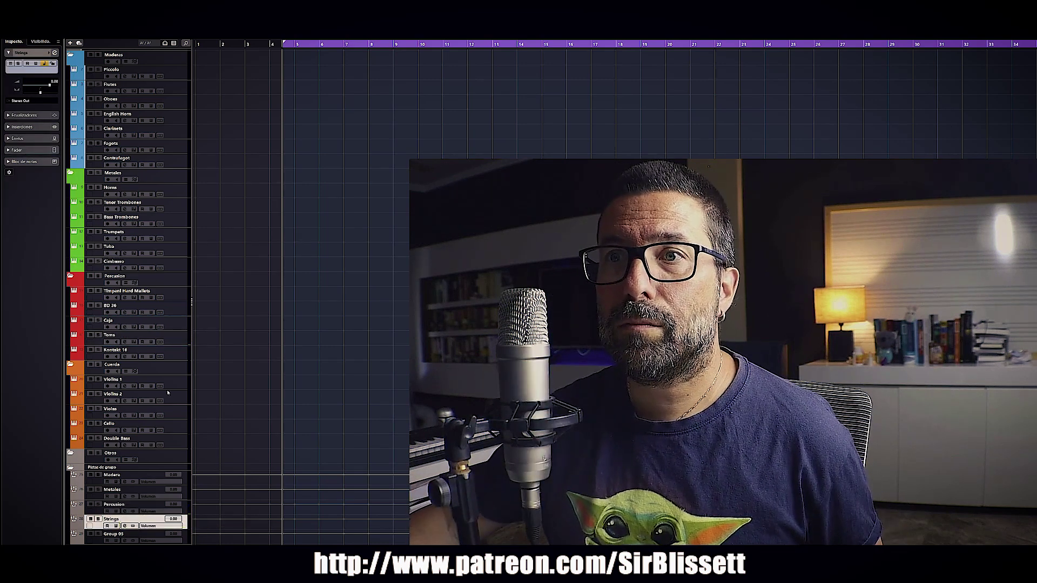
{"action": "left_click", "coordinate": [172, 425]}
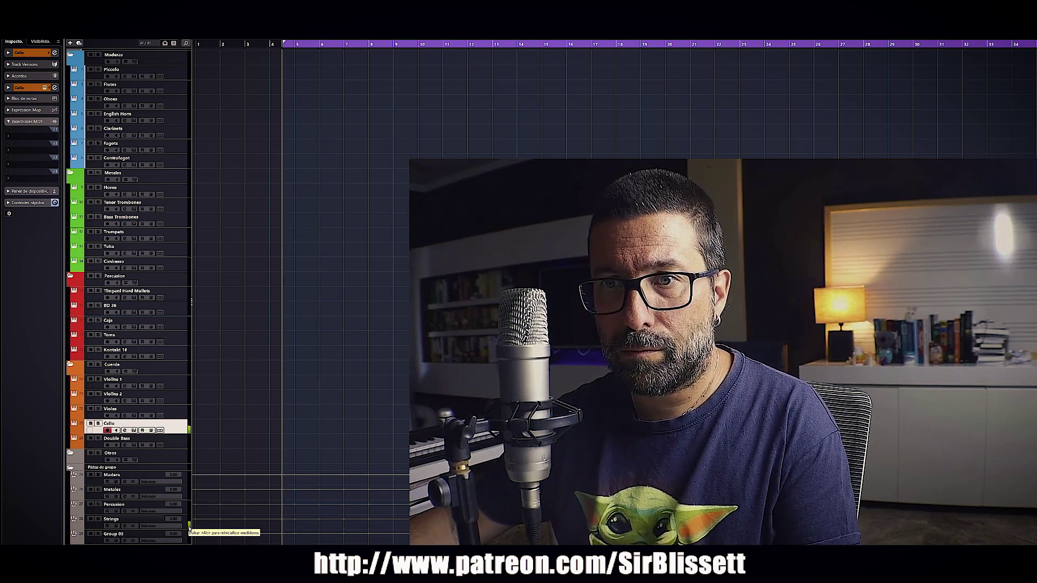
{"action": "double_click", "coordinate": [135, 533]}
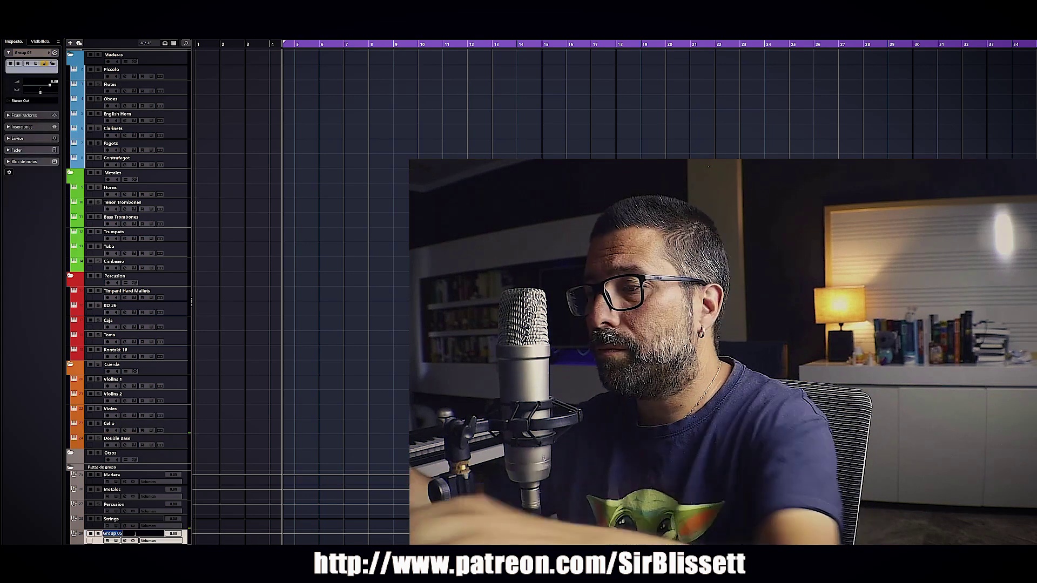
{"action": "type", "text": "Otros"}
{"action": "key", "text": "Return"}
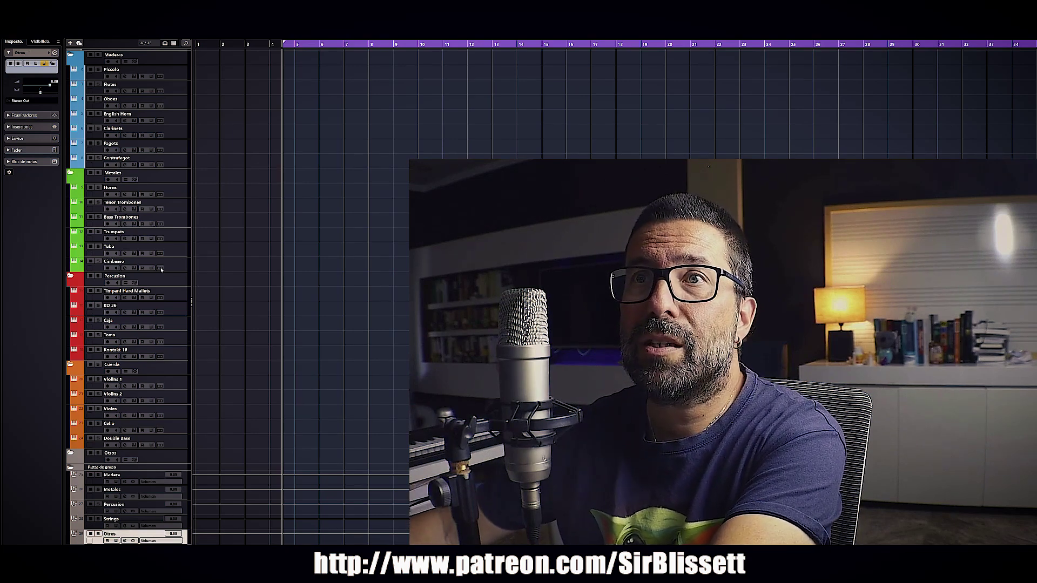
Step: Select the Piano track and inspect its channel in the mixer, then return to the project's track list
{"action": "scroll", "coordinate": [146, 267], "scroll_direction": "up", "scroll_amount": 1}
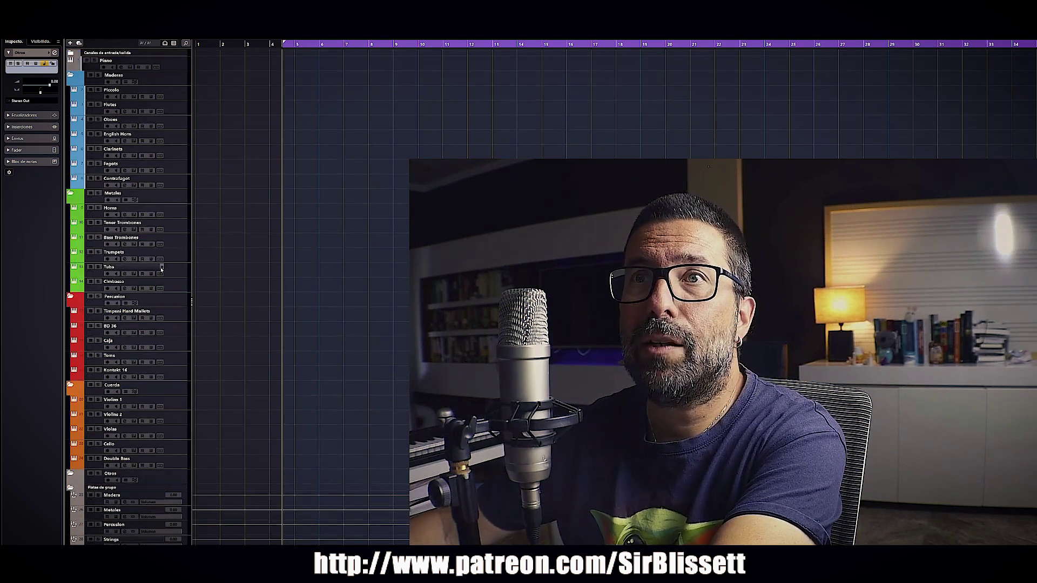
{"action": "left_click", "coordinate": [173, 68]}
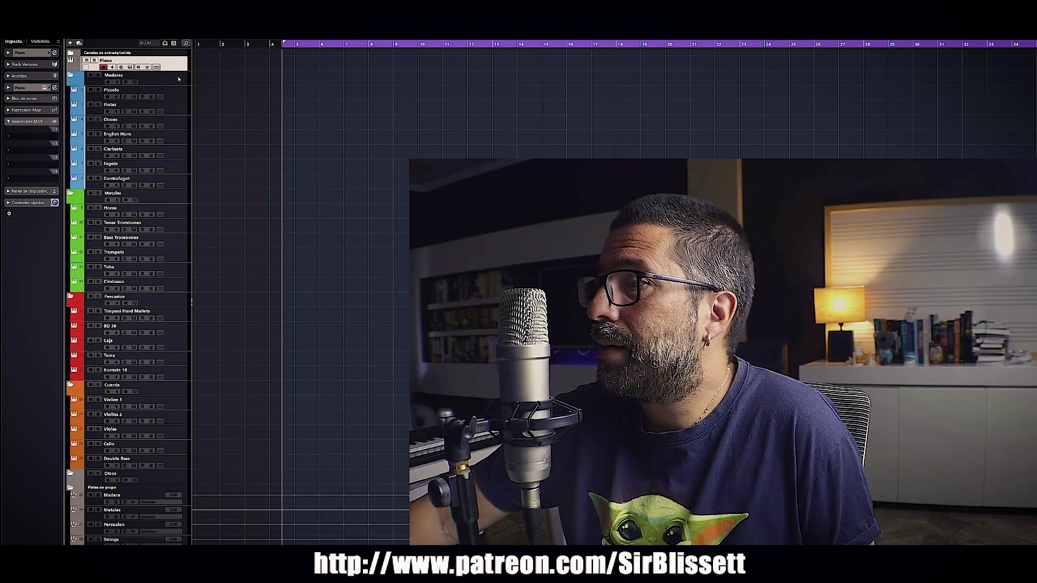
{"action": "key", "text": "F3"}
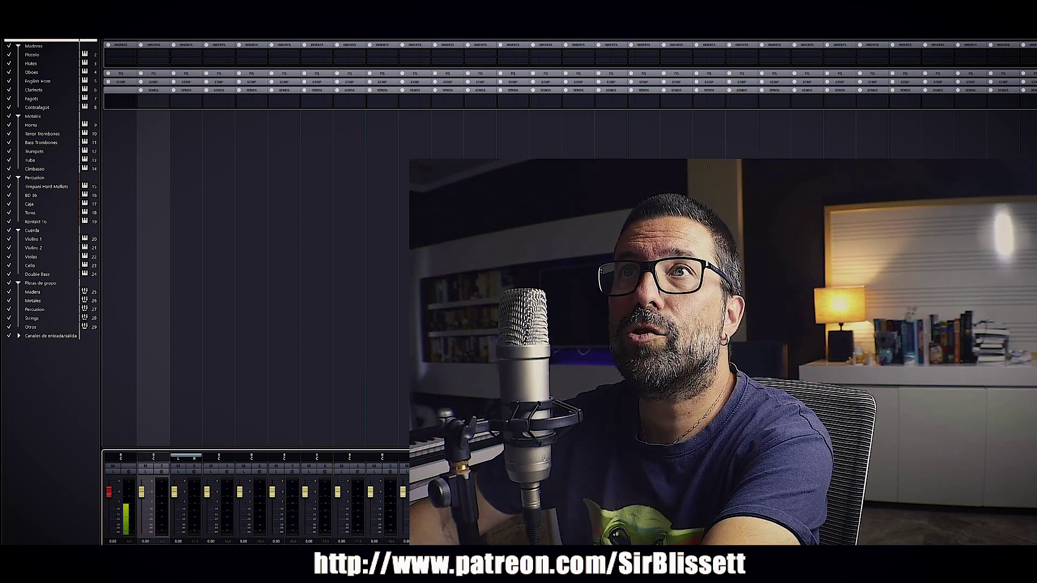
{"action": "left_click", "coordinate": [154, 38]}
{"action": "left_click", "coordinate": [169, 122]}
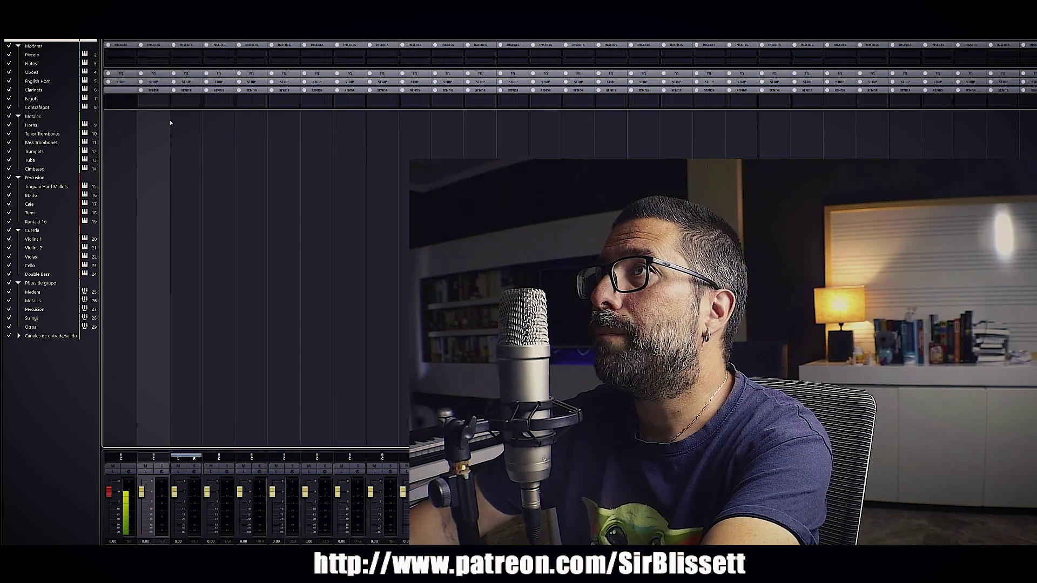
{"action": "key", "text": "F3"}
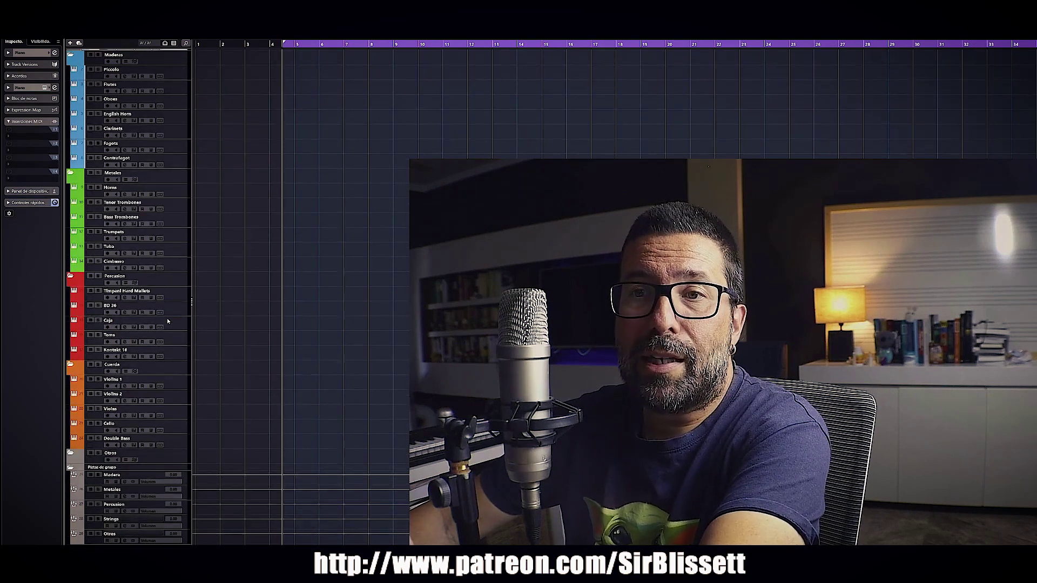
Step: Add two audio tracks directly below the Double Bass track
{"action": "left_click", "coordinate": [175, 445]}
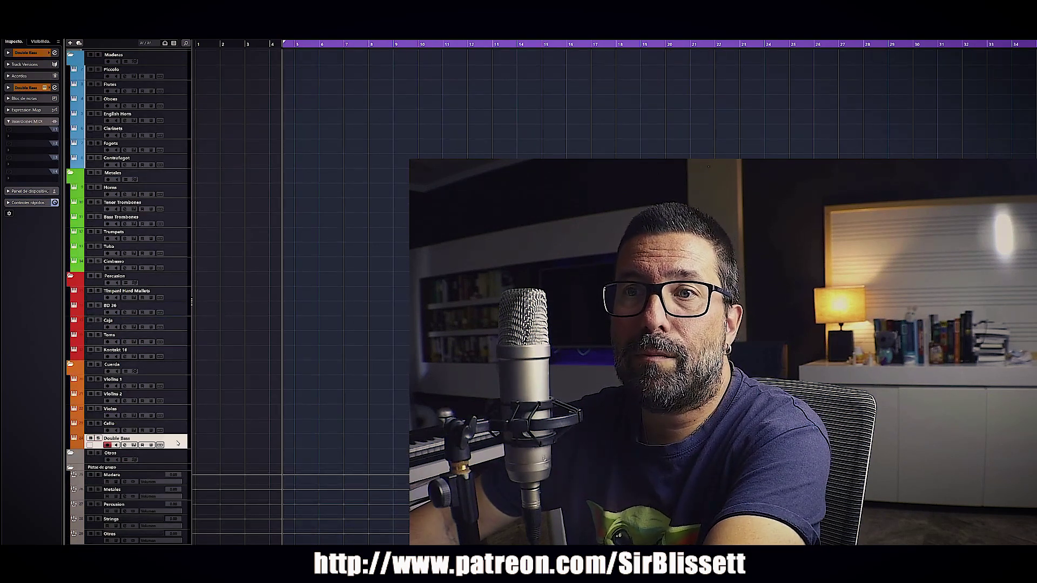
{"action": "left_click", "coordinate": [69, 43]}
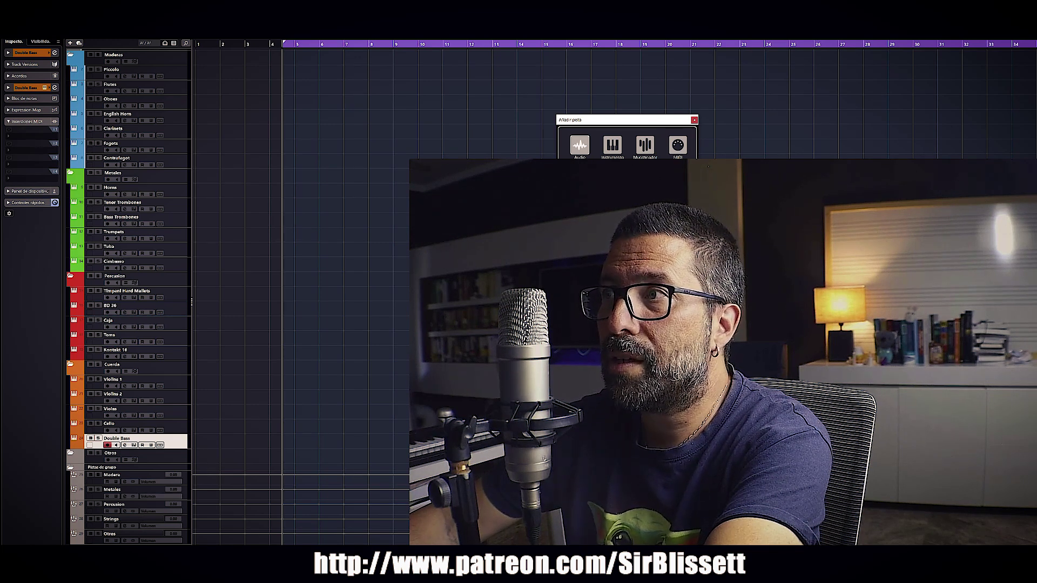
{"action": "key", "text": "Return"}
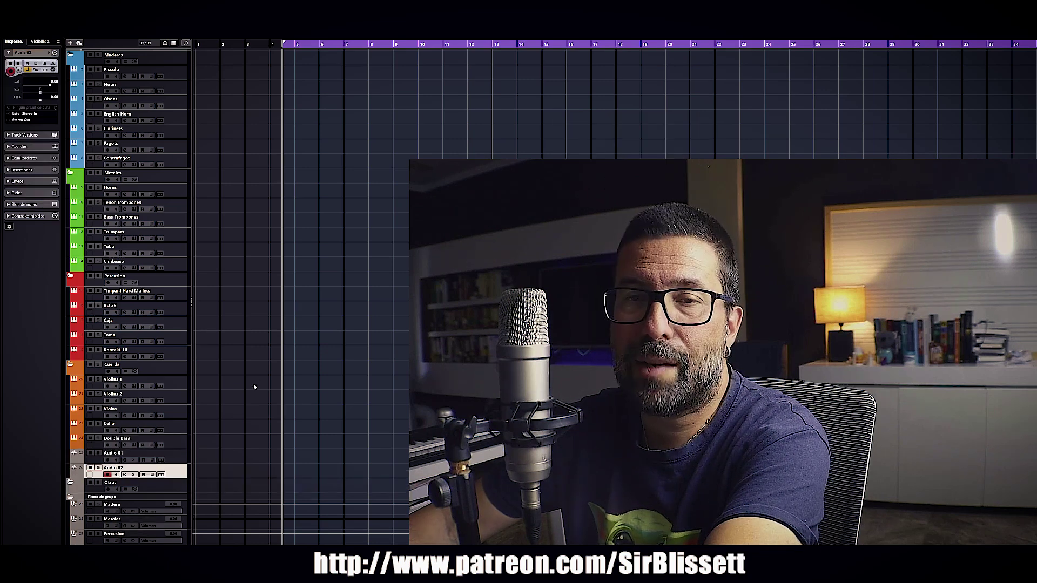
Step: Rename the two new audio tracks in the mixer as Voz 1 and Voz 2
{"action": "left_click", "coordinate": [205, 453]}
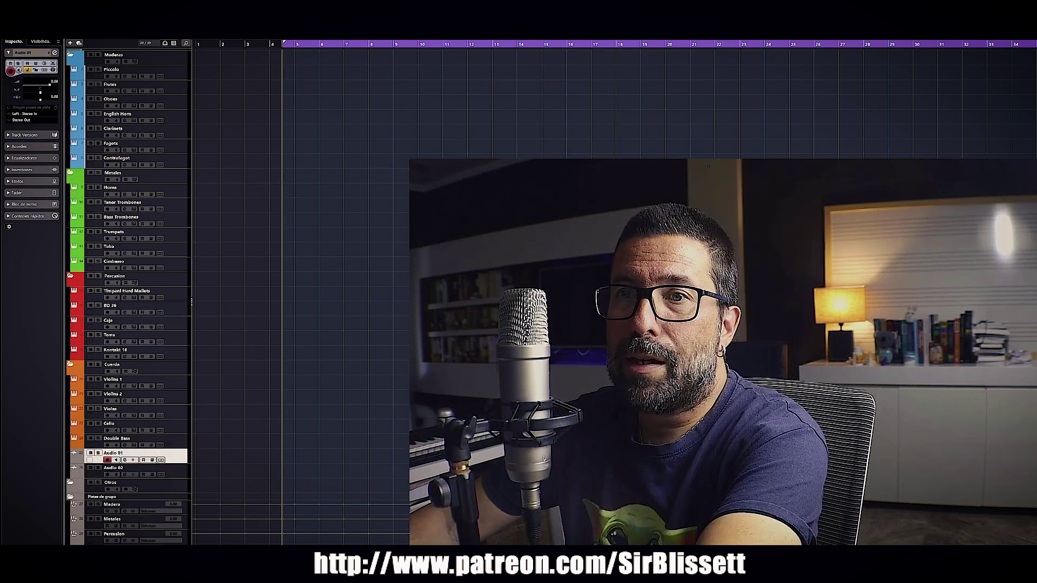
{"action": "key", "text": "F3"}
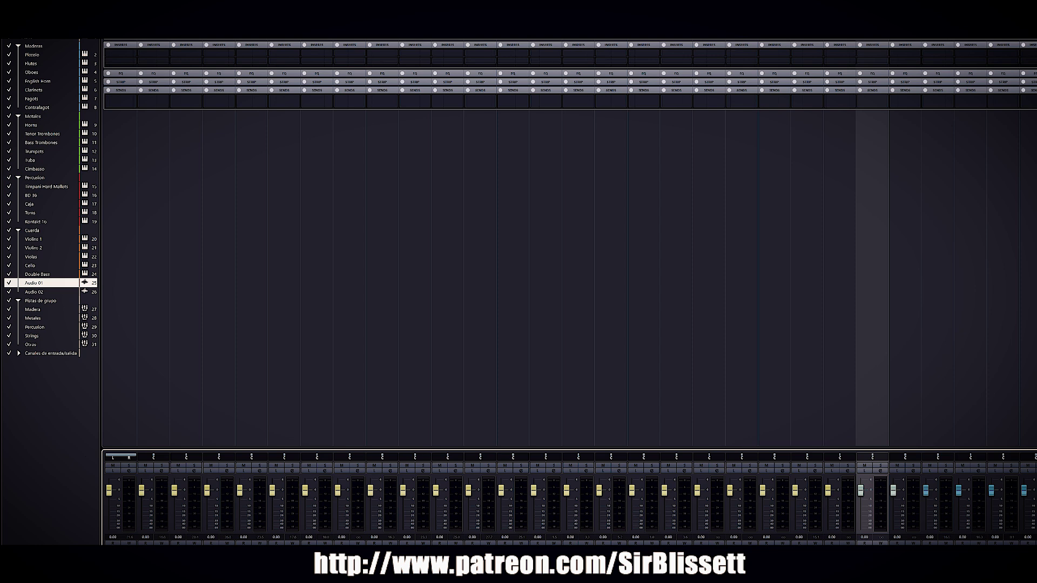
{"action": "type", "text": "Voz 1"}
{"action": "key", "text": "Tab"}
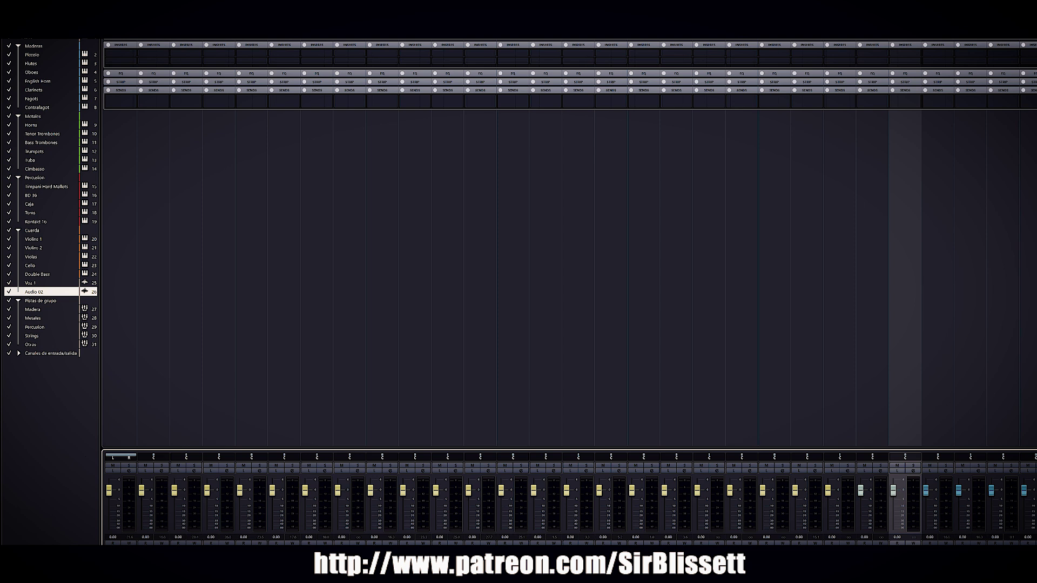
{"action": "type", "text": "Voz 2"}
{"action": "left_click", "coordinate": [876, 303]}
{"action": "left_click", "coordinate": [900, 307]}
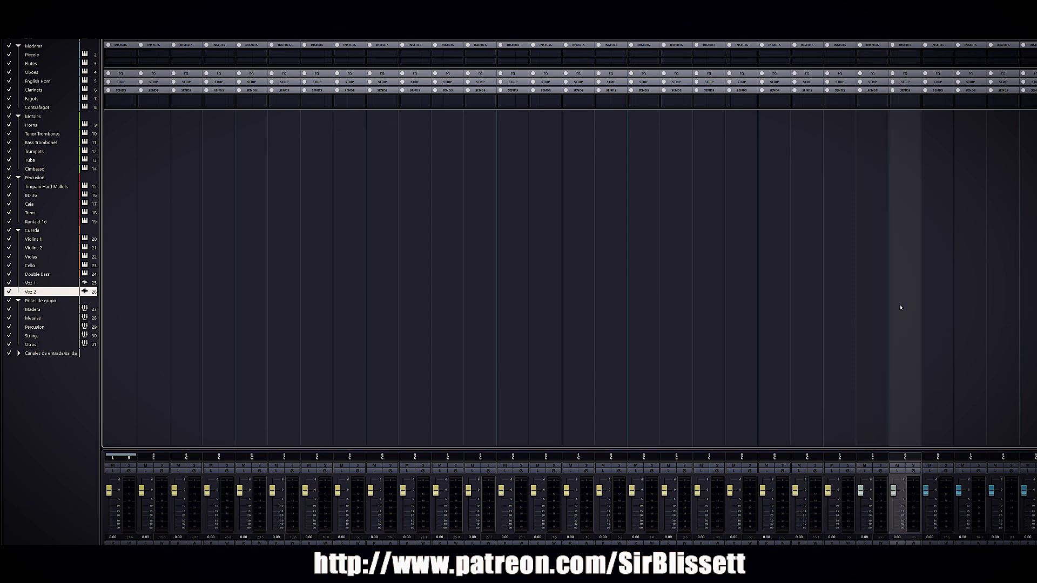
Step: Add an effect track using Nectar 3 from the Vocals category, with a stereo (Estéreo) configuration
{"action": "right_click", "coordinate": [906, 267]}
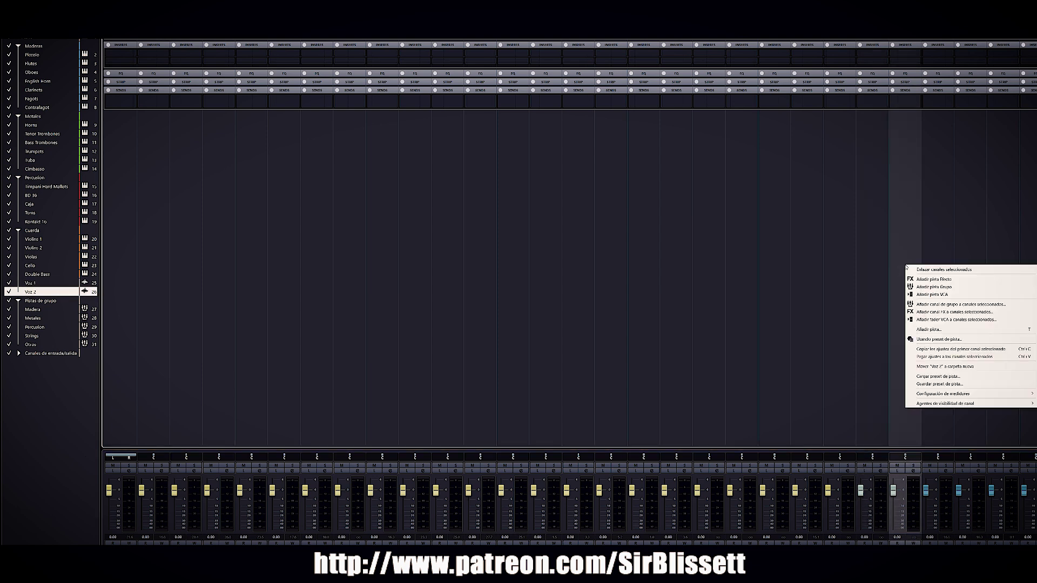
{"action": "left_click", "coordinate": [934, 279]}
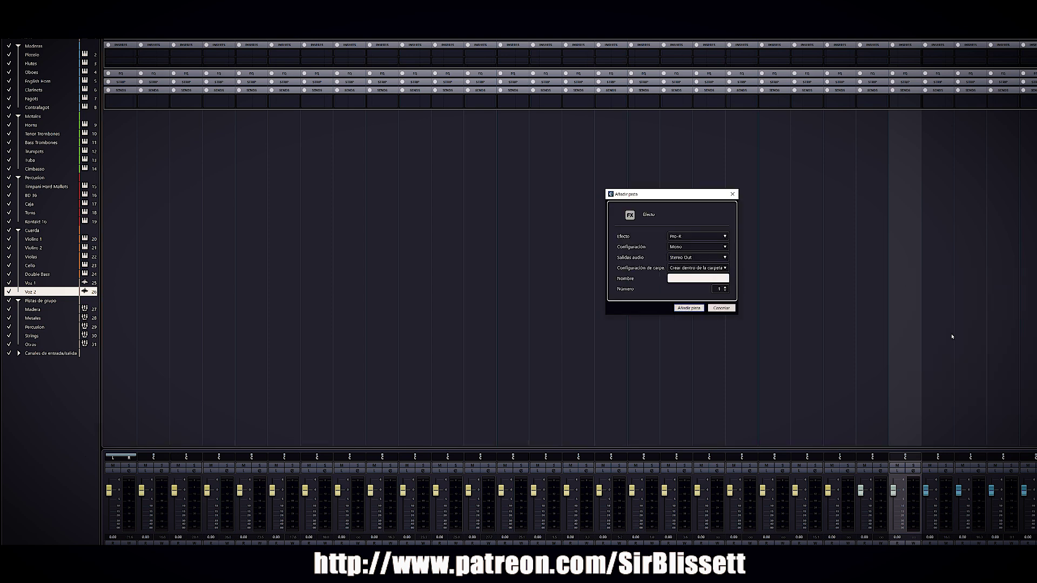
{"action": "left_click", "coordinate": [725, 236]}
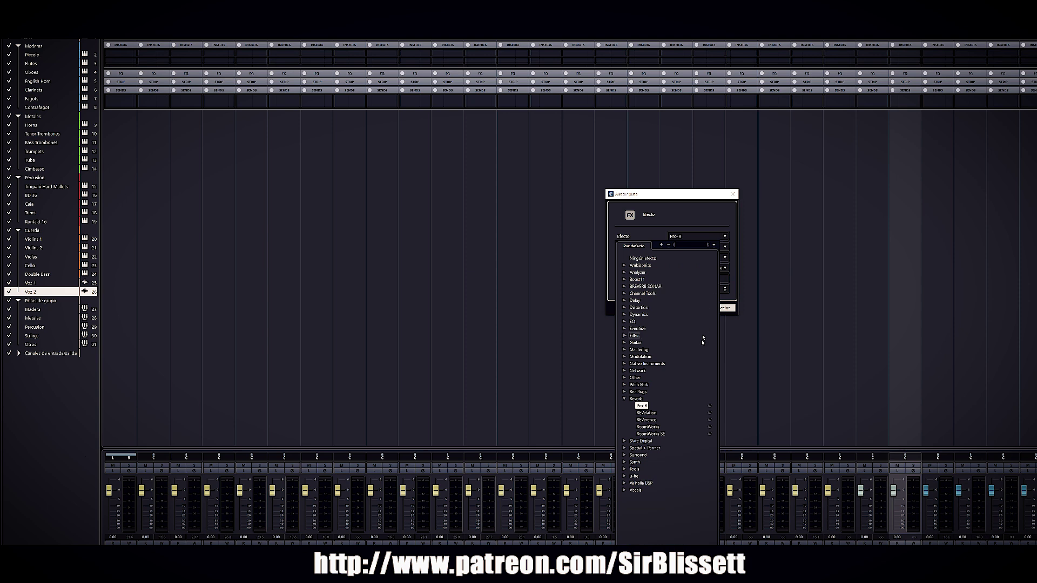
{"action": "left_click", "coordinate": [624, 490]}
{"action": "left_click", "coordinate": [645, 497]}
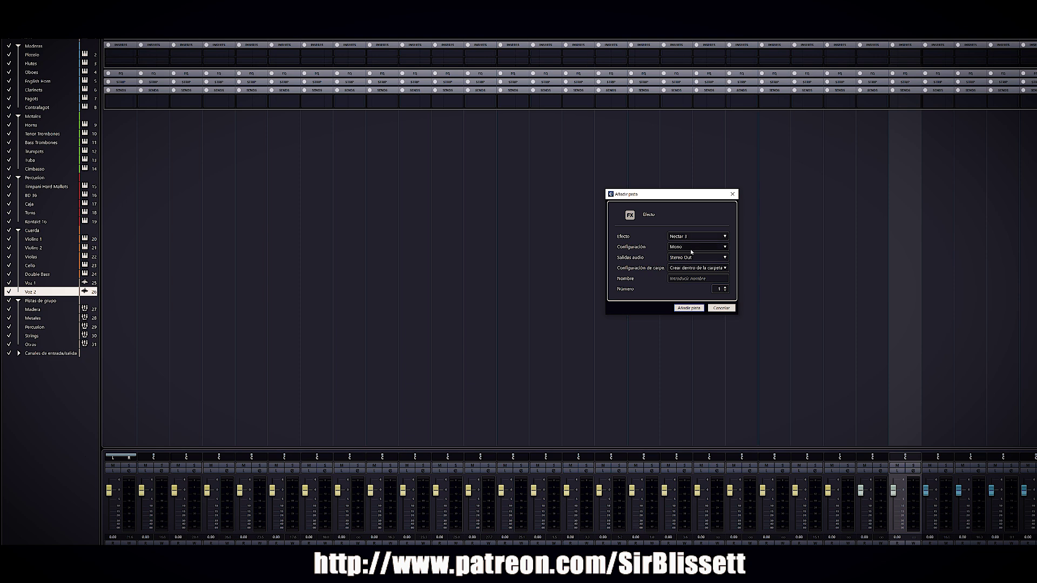
{"action": "left_click", "coordinate": [687, 247]}
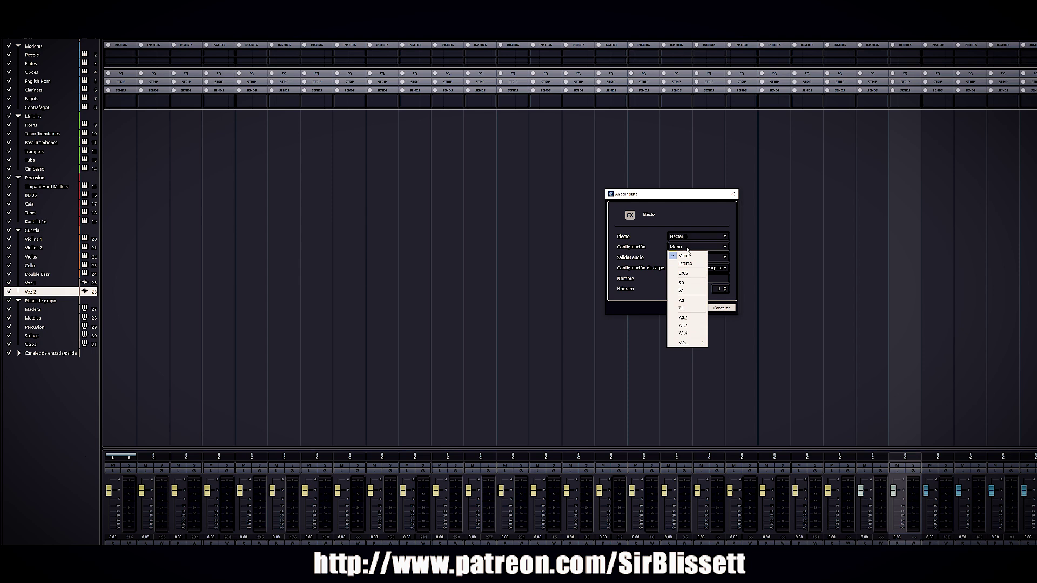
{"action": "left_click", "coordinate": [684, 264]}
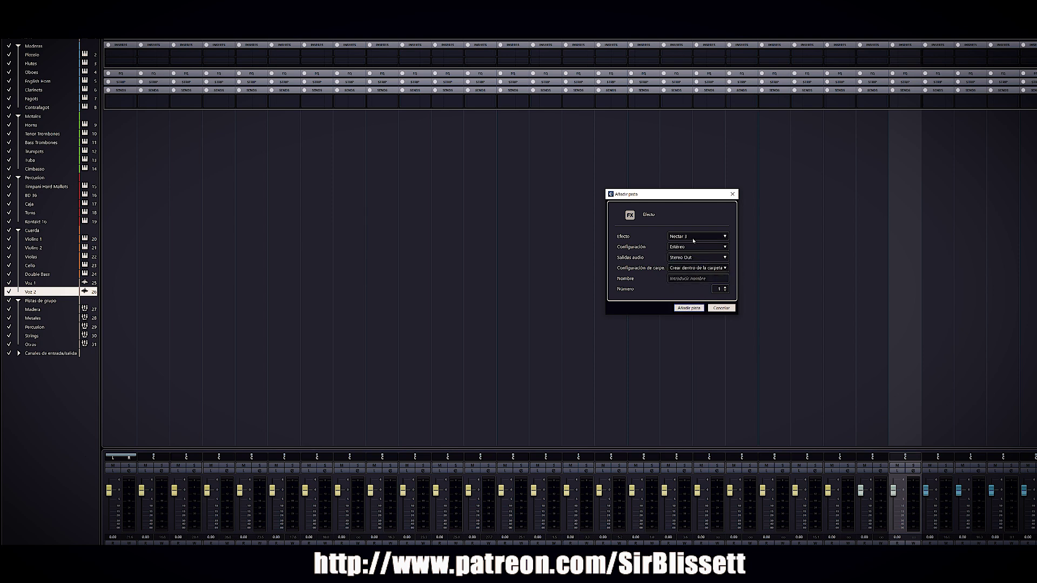
{"action": "left_click", "coordinate": [693, 307]}
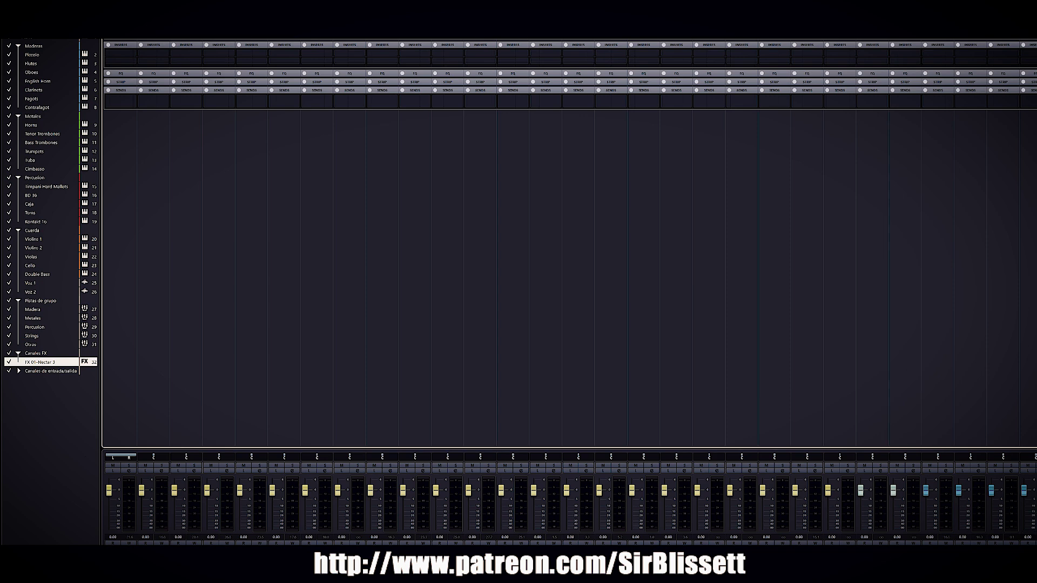
Step: Check the Nectar 3 effect track in the project's track list and view the send destinations available for Voz 1
{"action": "key", "text": "F3"}
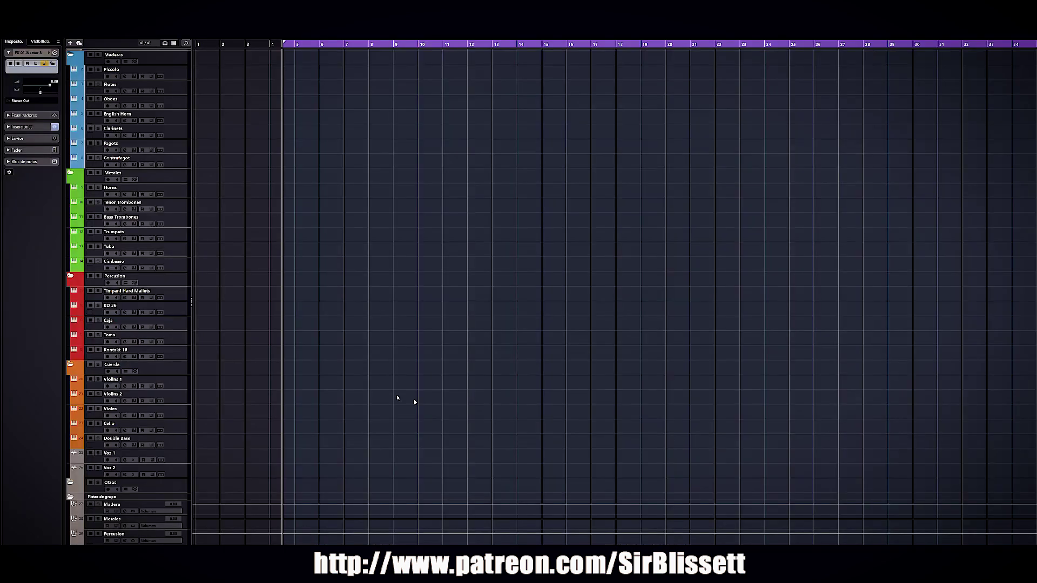
{"action": "scroll", "coordinate": [128, 338], "scroll_direction": "down", "scroll_amount": 2}
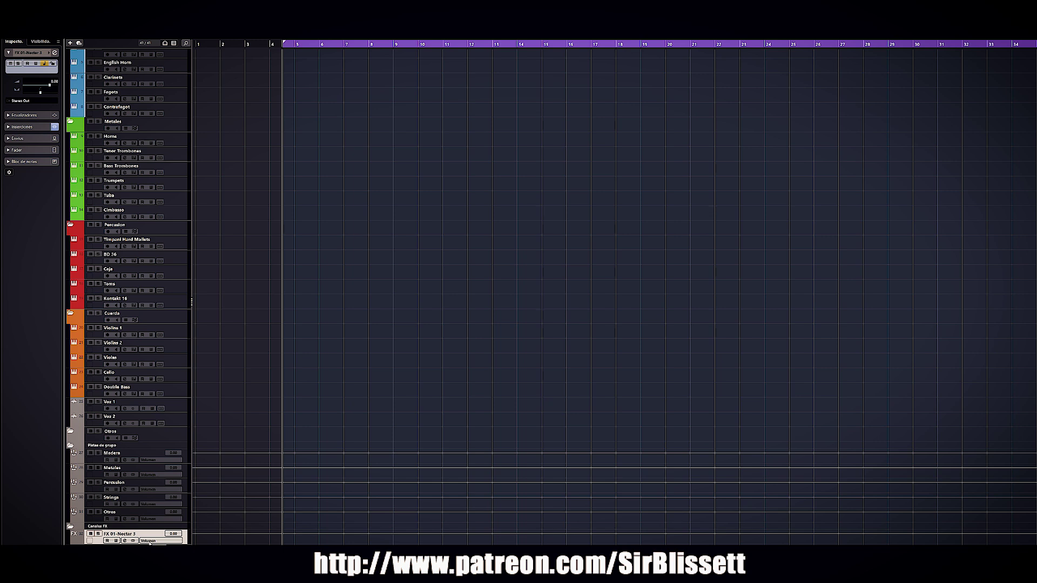
{"action": "key", "text": "F3"}
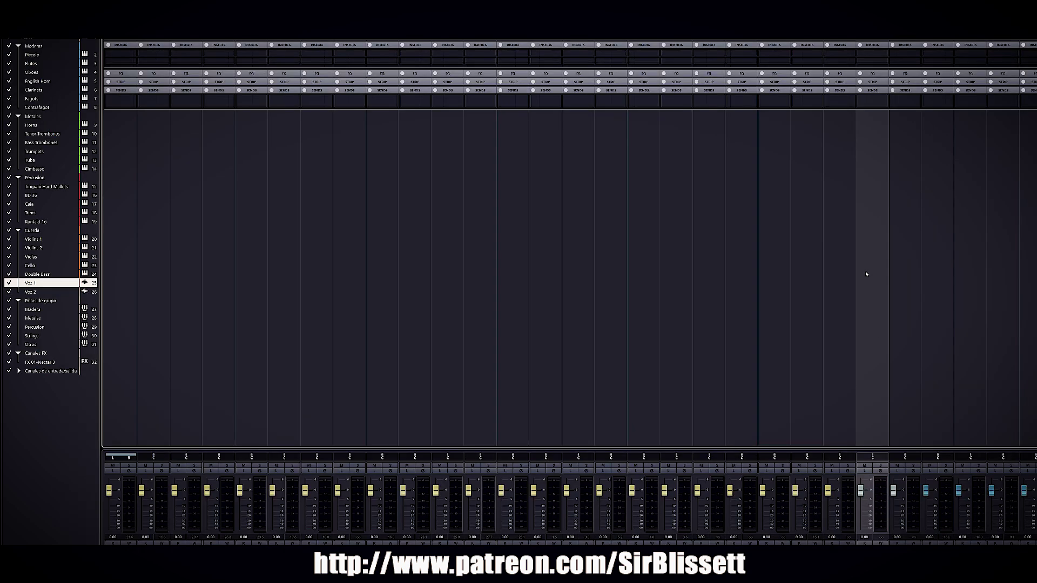
{"action": "left_click", "coordinate": [871, 92]}
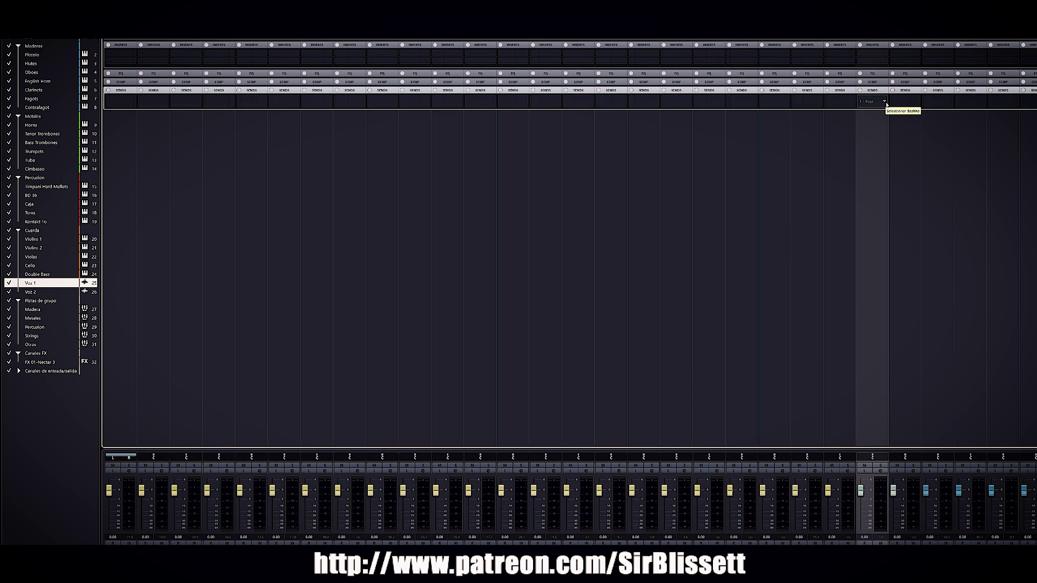
{"action": "left_click", "coordinate": [886, 103]}
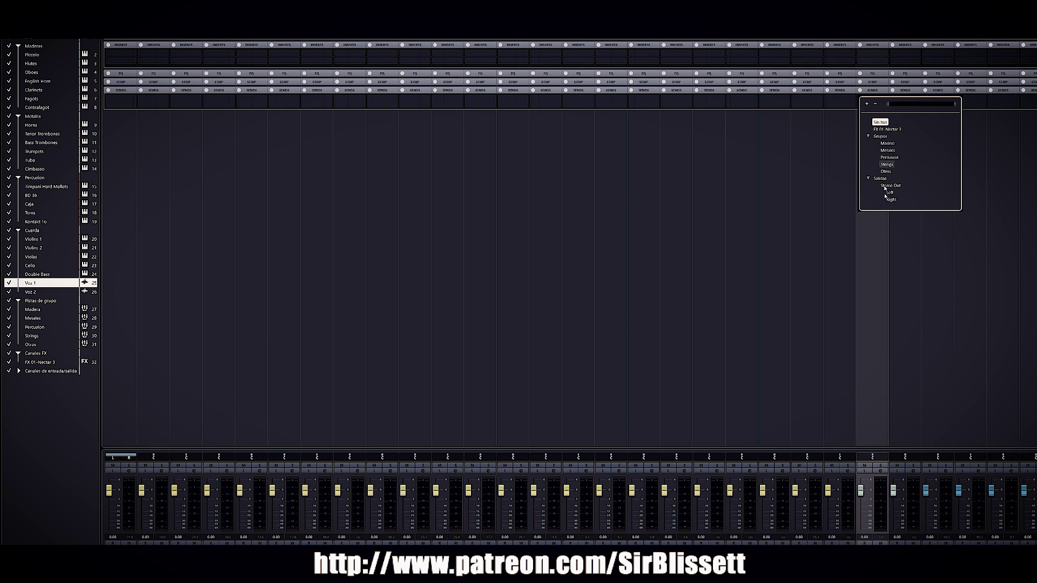
{"action": "left_click", "coordinate": [875, 254]}
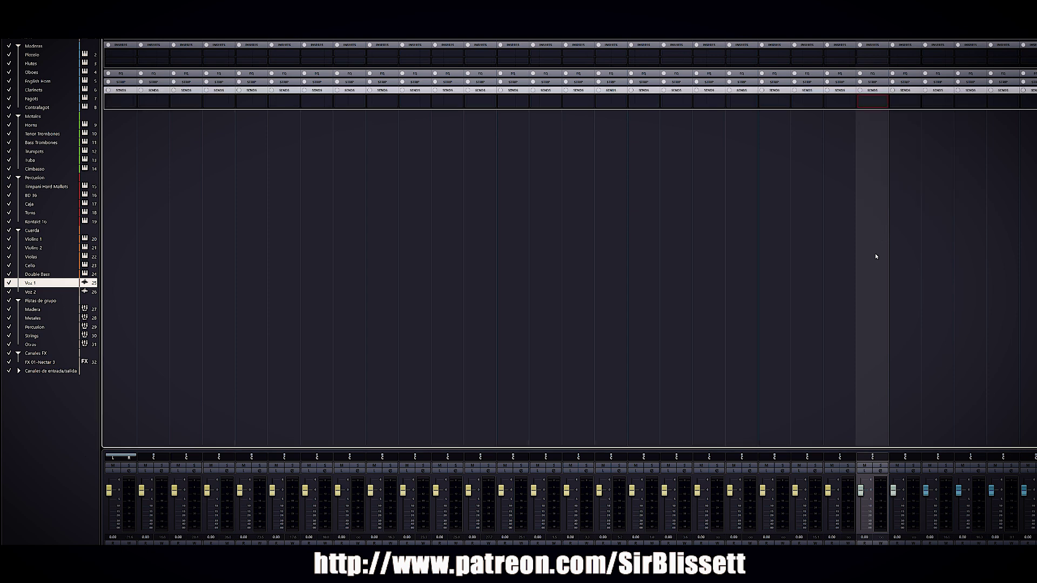
Step: Add a second stereo effect track using the Replika effect
{"action": "right_click", "coordinate": [876, 256]}
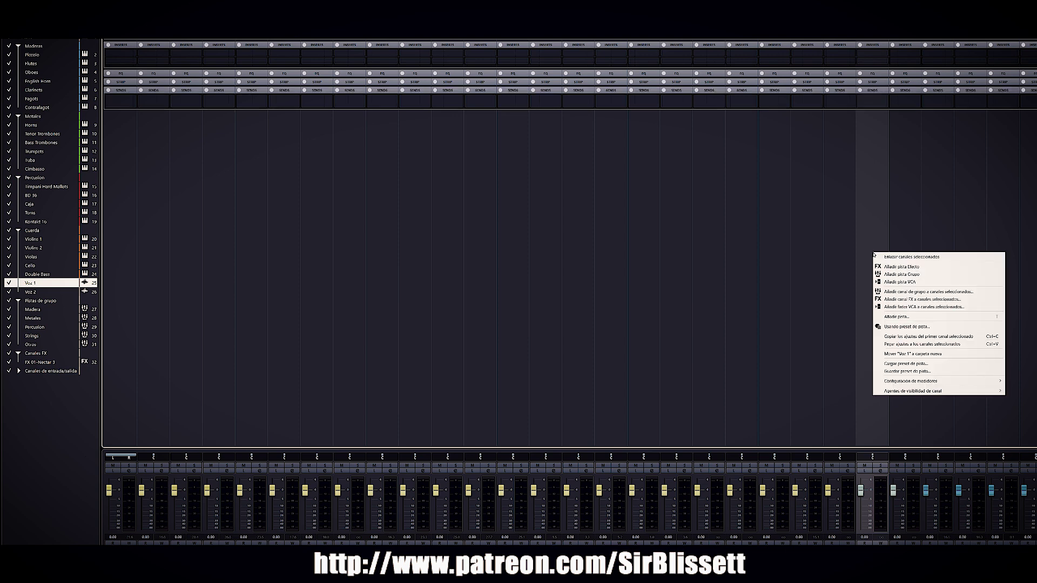
{"action": "left_click", "coordinate": [888, 268]}
{"action": "left_click", "coordinate": [651, 337]}
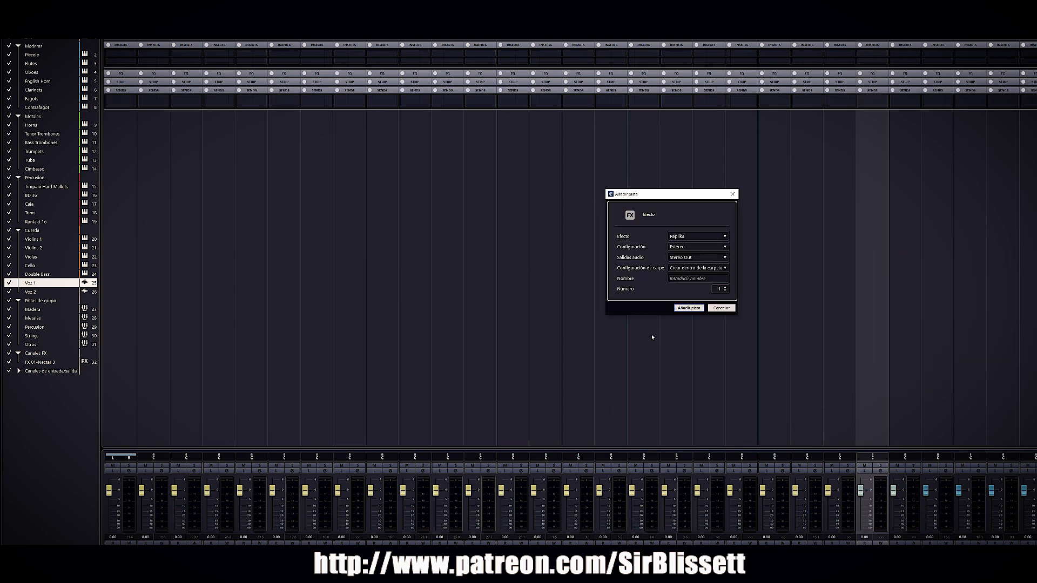
{"action": "left_click", "coordinate": [688, 307]}
Step: Load the Wormhole preset in the Replika effect and close its window
{"action": "left_click_drag", "start_coordinate": [594, 232], "coordinate": [496, 206]}
{"action": "left_click", "coordinate": [527, 225]}
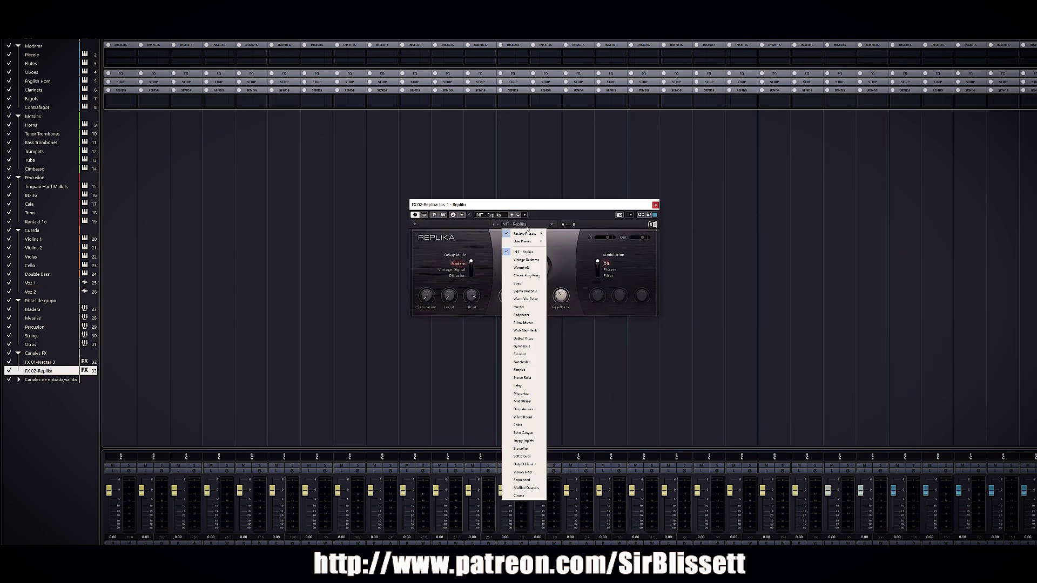
{"action": "left_click", "coordinate": [529, 268]}
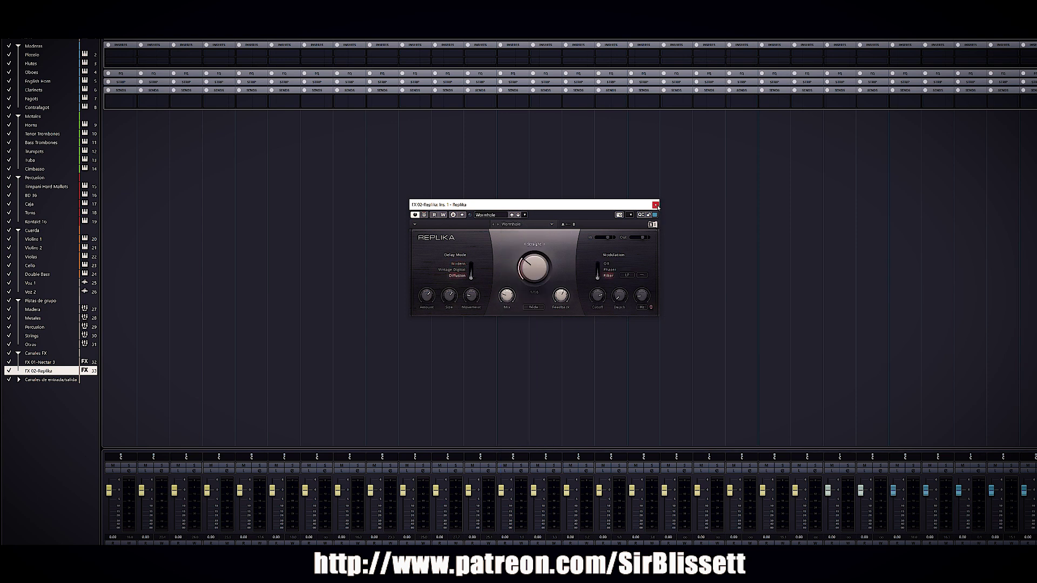
{"action": "left_click", "coordinate": [655, 205]}
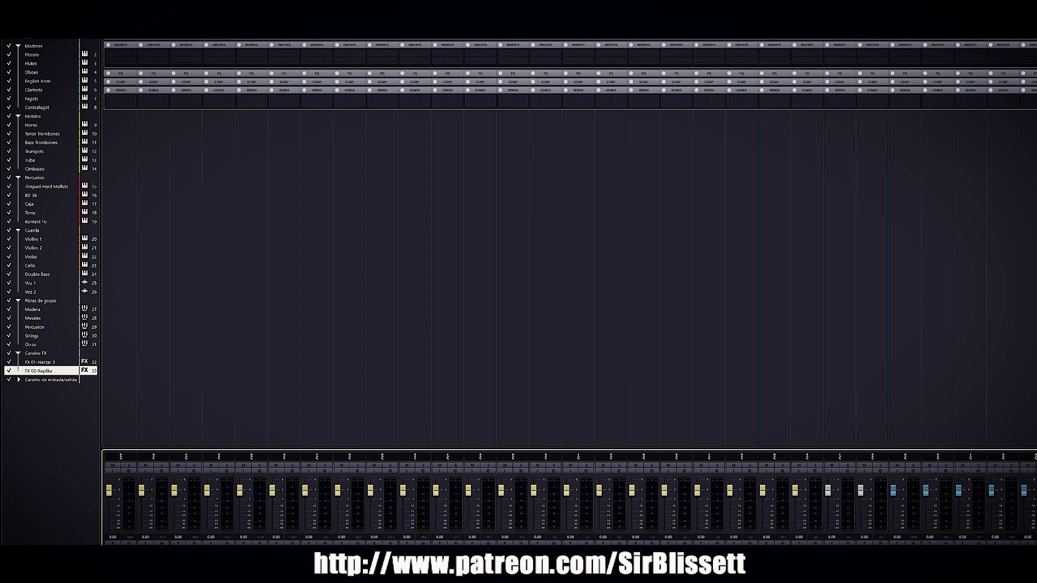
Step: Select the Voz 1 channel in the mixer, show its equalizer settings, and collapse them again
{"action": "left_click", "coordinate": [842, 422]}
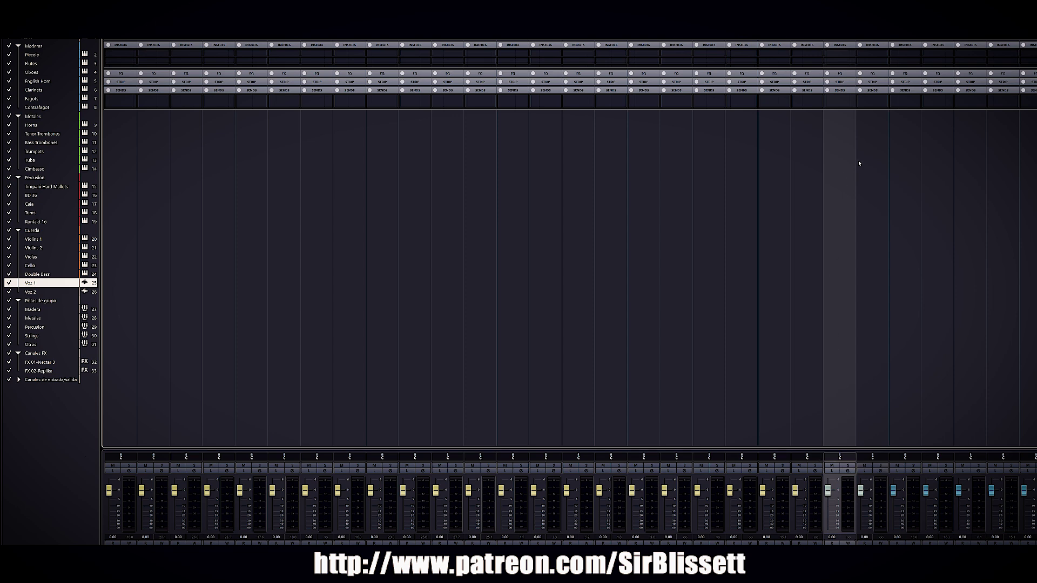
{"action": "left_click", "coordinate": [840, 74]}
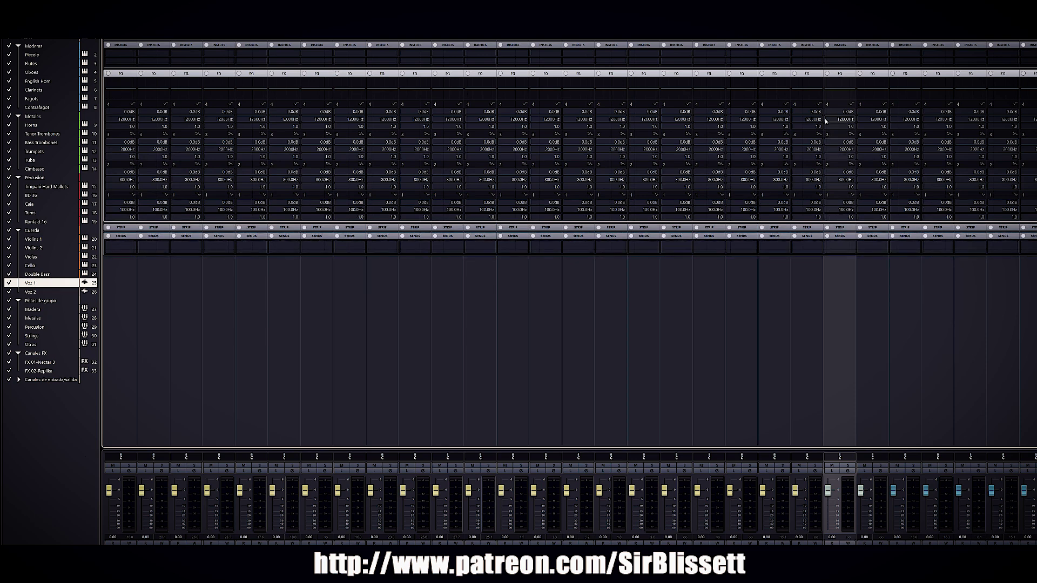
{"action": "left_click", "coordinate": [840, 74]}
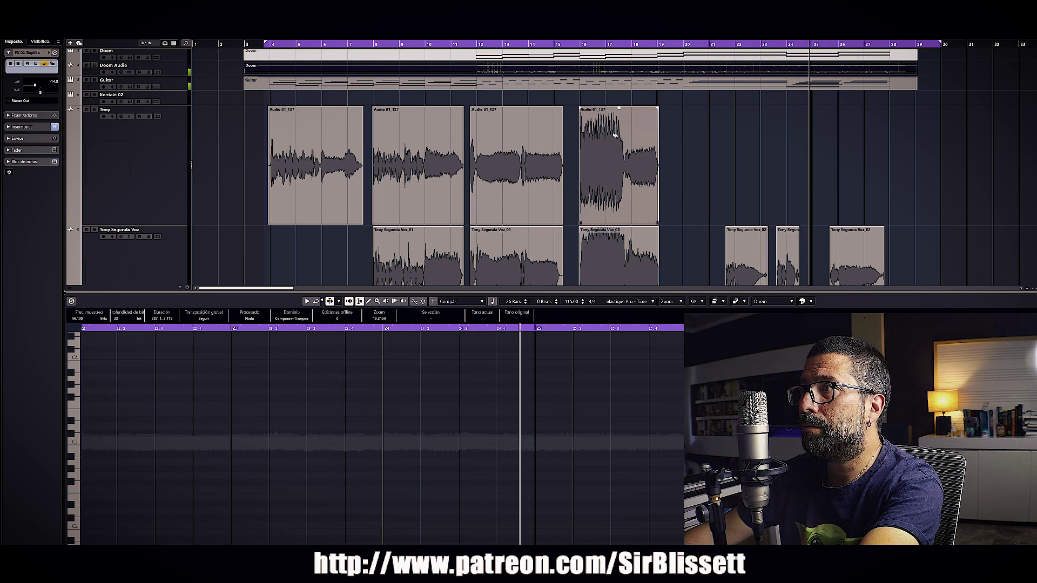
Step: Examine the main, second and delay vocal tracks and their audio clips in the example song project
{"action": "scroll", "coordinate": [711, 155], "scroll_direction": "down", "scroll_amount": 5}
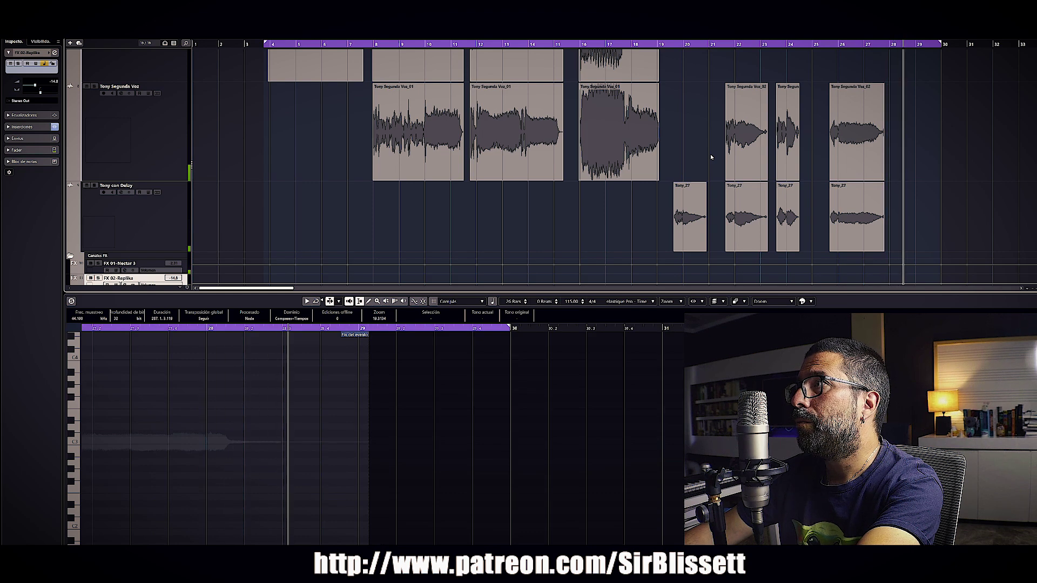
{"action": "scroll", "coordinate": [723, 218], "scroll_direction": "up", "scroll_amount": 3}
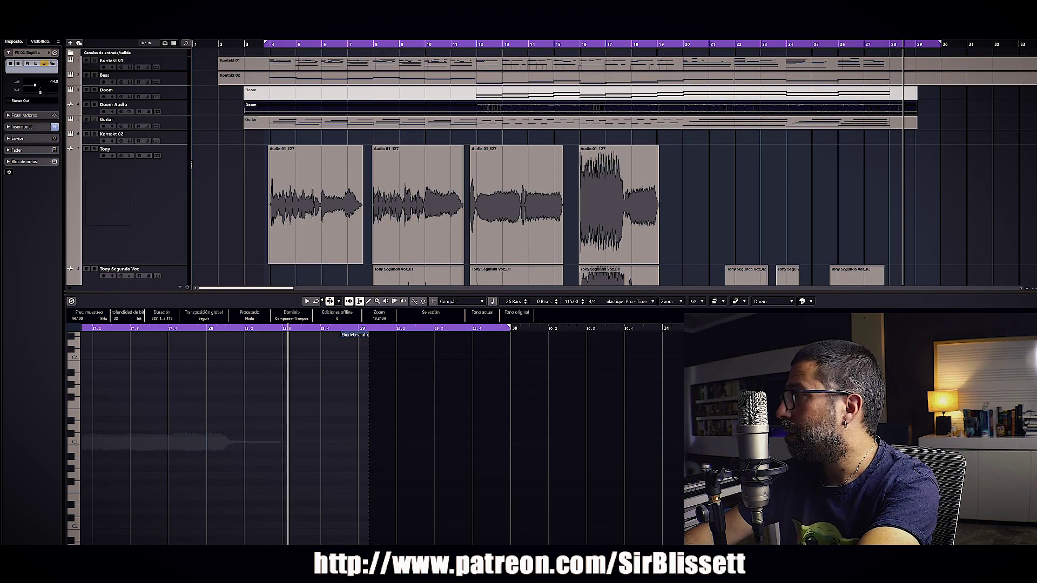
{"action": "scroll", "coordinate": [856, 227], "scroll_direction": "down", "scroll_amount": 4}
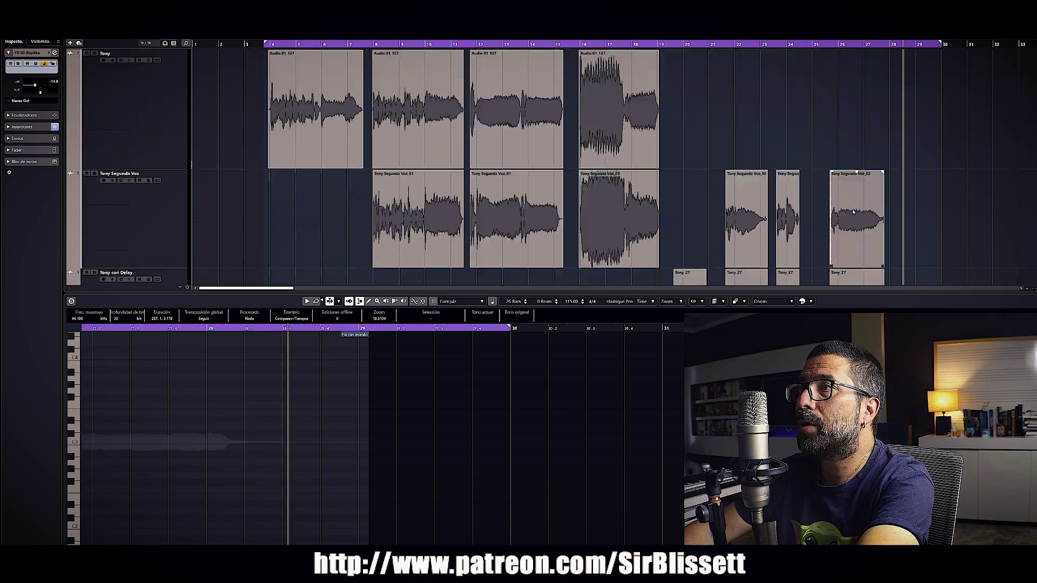
{"action": "scroll", "coordinate": [621, 216], "scroll_direction": "up", "scroll_amount": 2}
{"action": "left_click", "coordinate": [619, 222]}
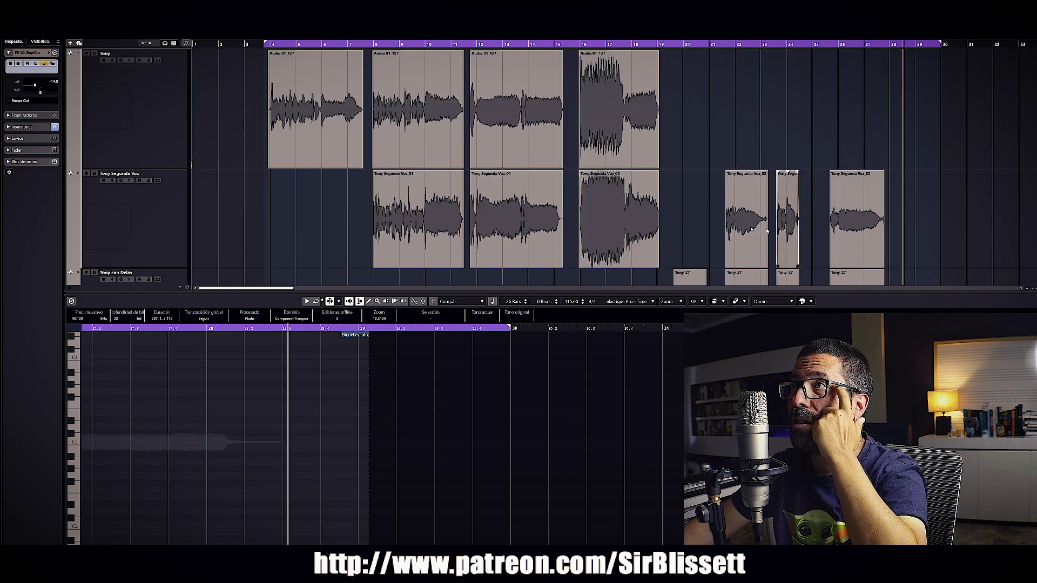
{"action": "scroll", "coordinate": [540, 205], "scroll_direction": "up", "scroll_amount": 1}
{"action": "left_click", "coordinate": [473, 177]}
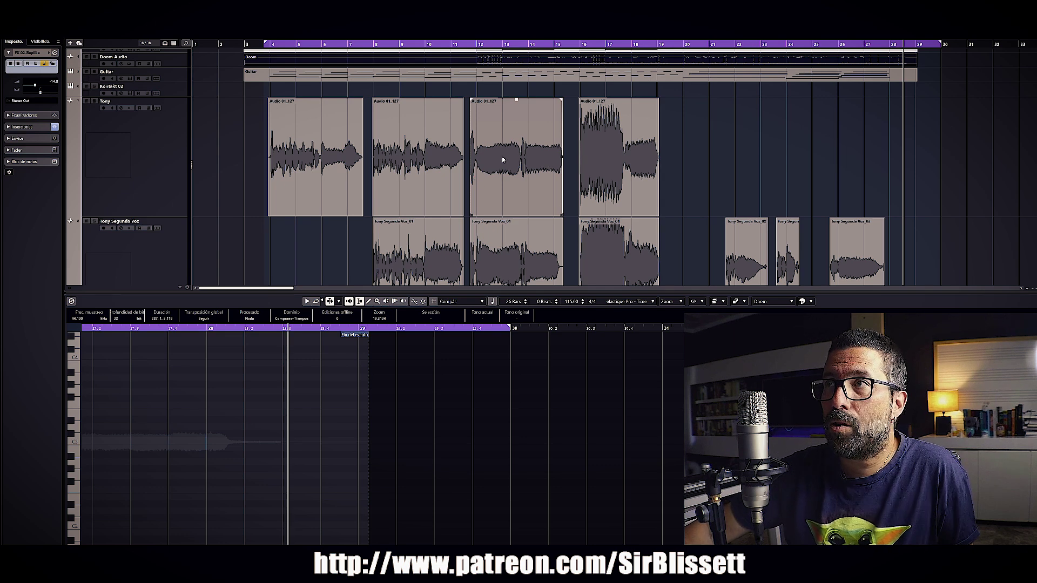
{"action": "scroll", "coordinate": [517, 124], "scroll_direction": "down", "scroll_amount": 1}
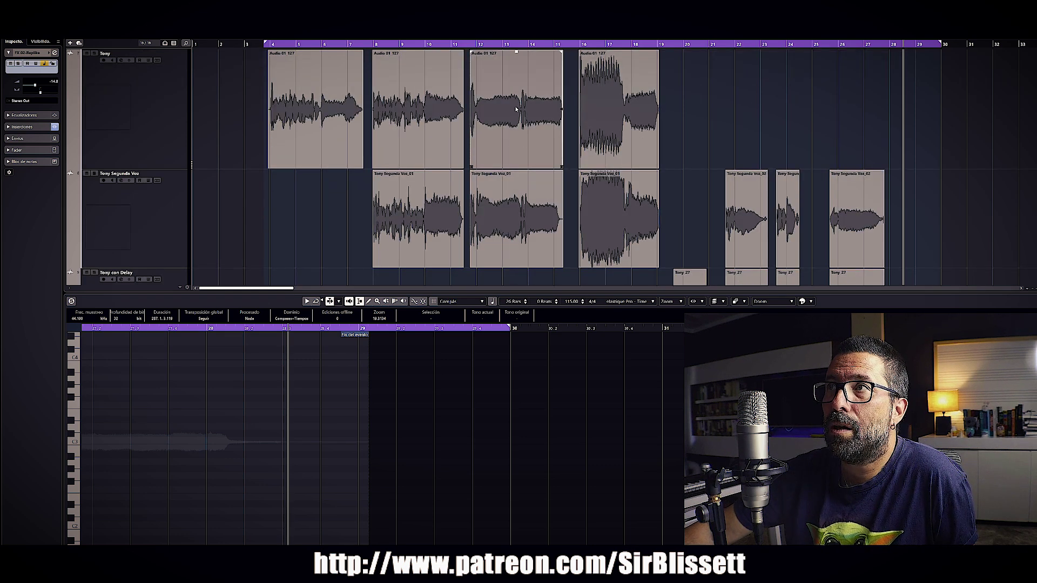
{"action": "left_click", "coordinate": [526, 222]}
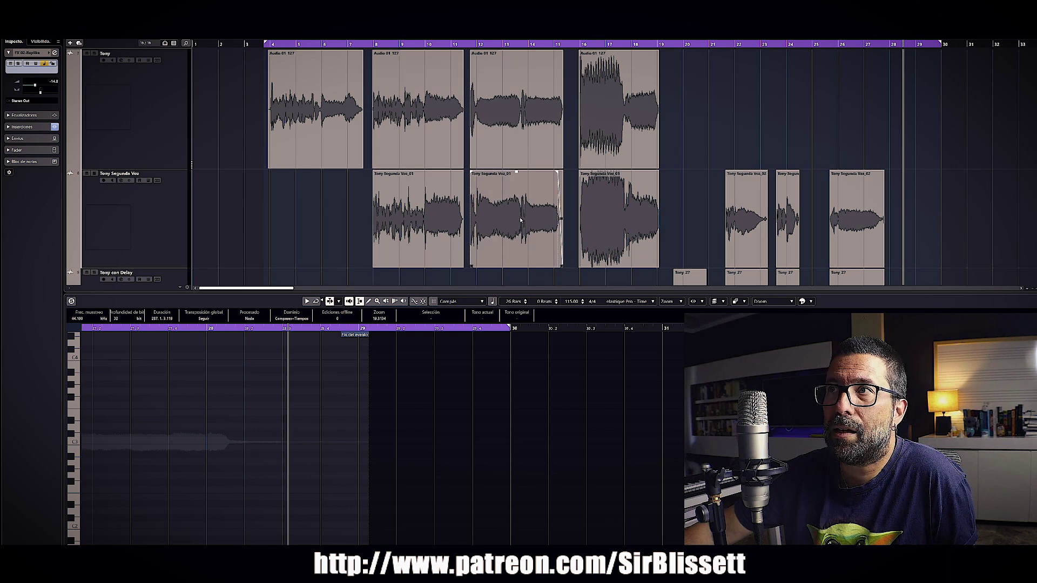
{"action": "scroll", "coordinate": [706, 222], "scroll_direction": "down", "scroll_amount": 2}
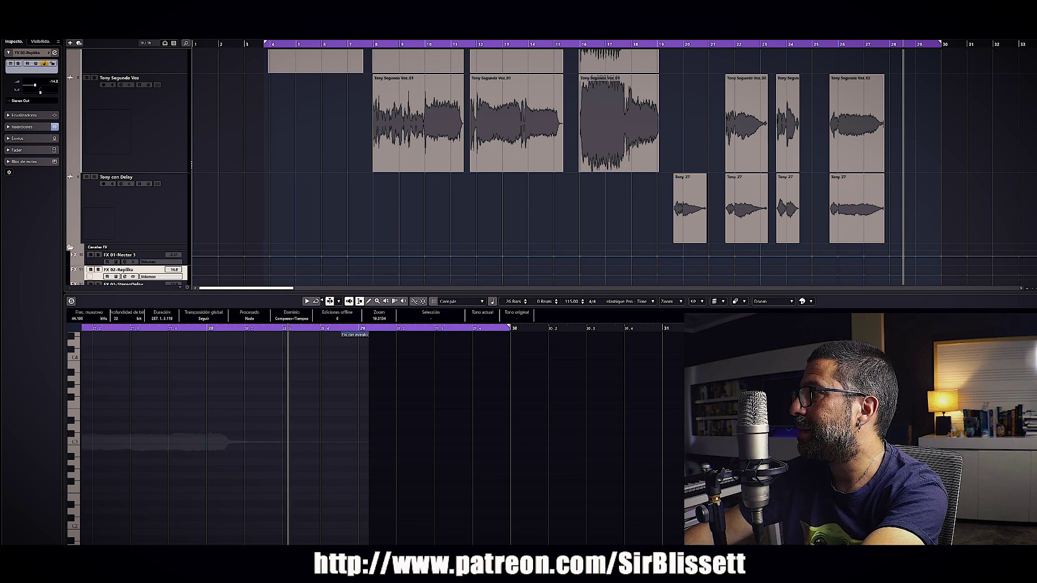
Step: Examine the vocal channels' effect sends and the FX channels from Nectar 3 to Pro-R in the example project's mixer
{"action": "key", "text": "F3"}
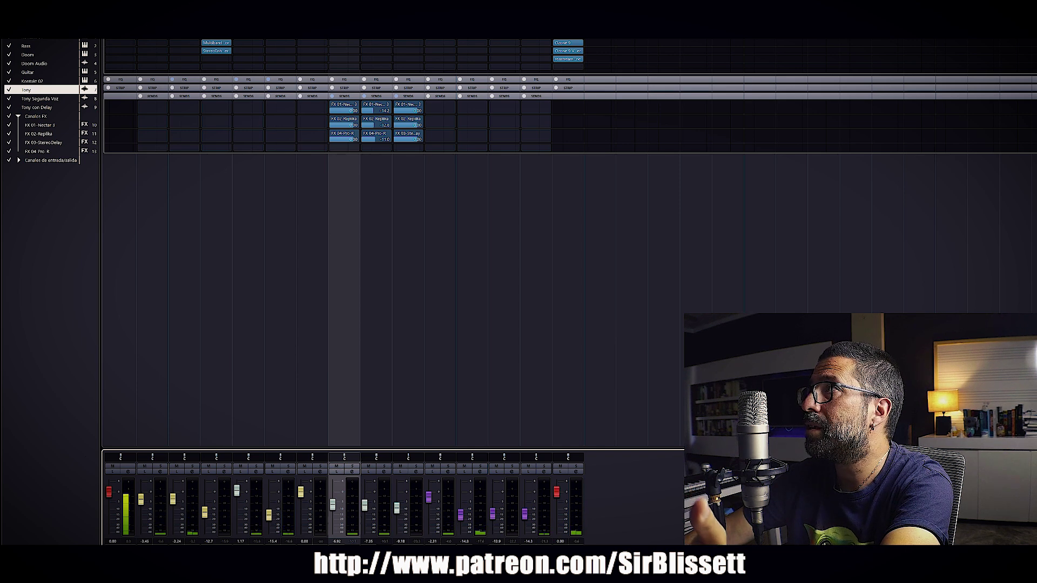
{"action": "key", "text": "F3"}
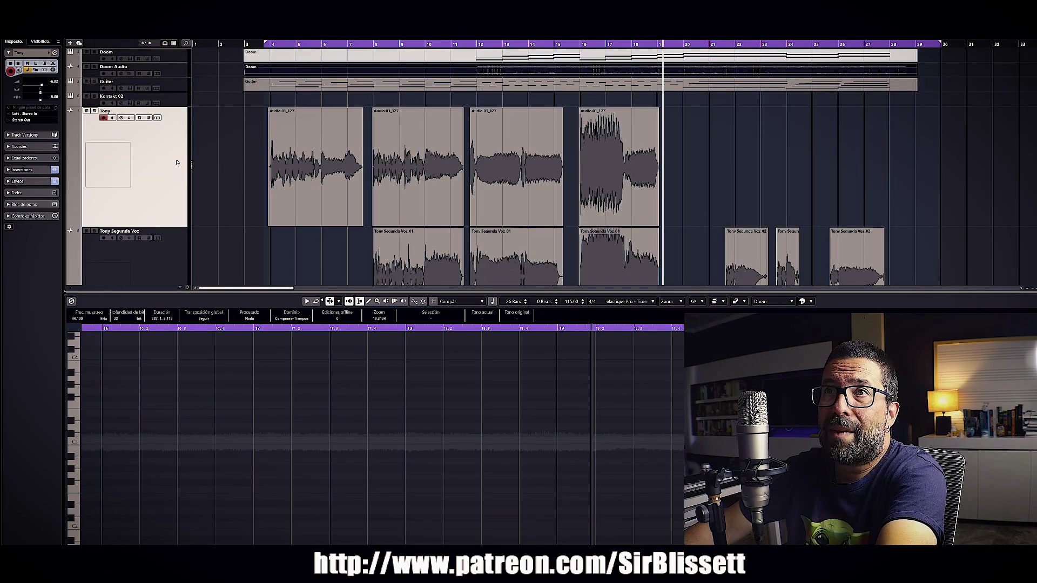
{"action": "key", "text": "F3"}
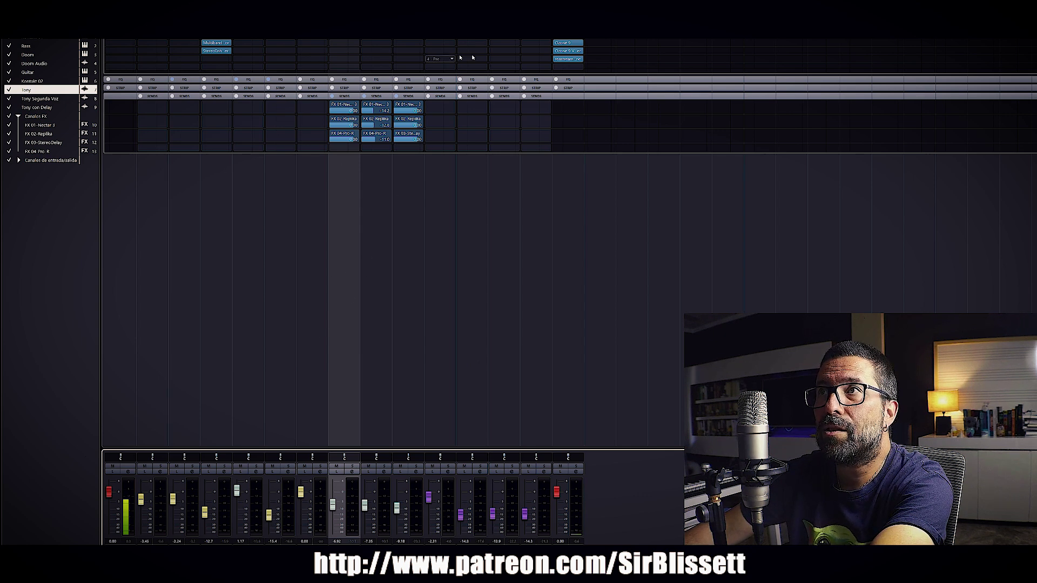
{"action": "left_click", "coordinate": [440, 382]}
{"action": "left_click", "coordinate": [524, 384], "text": "shift"}
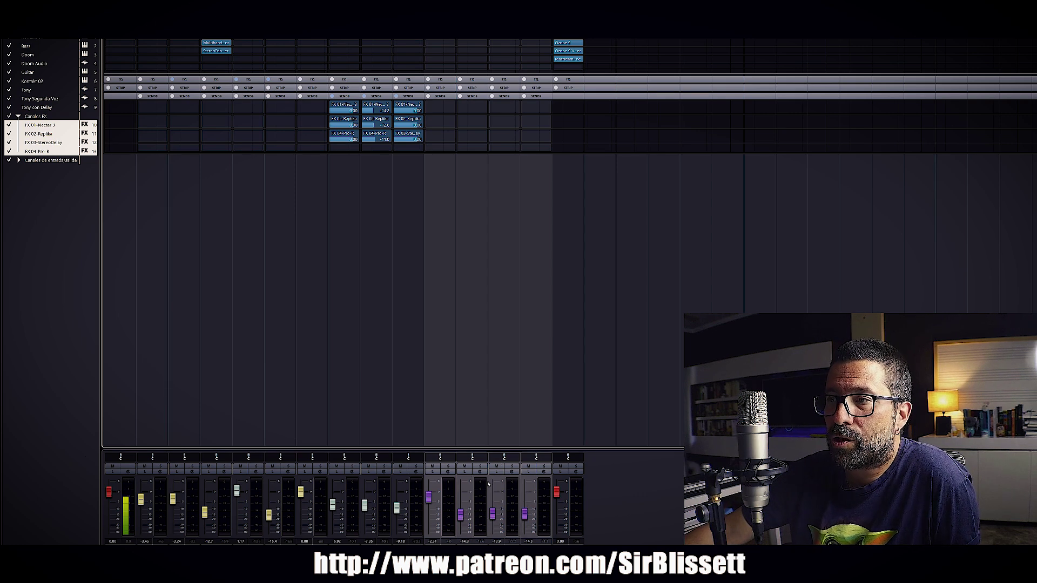
{"action": "left_click", "coordinate": [600, 423]}
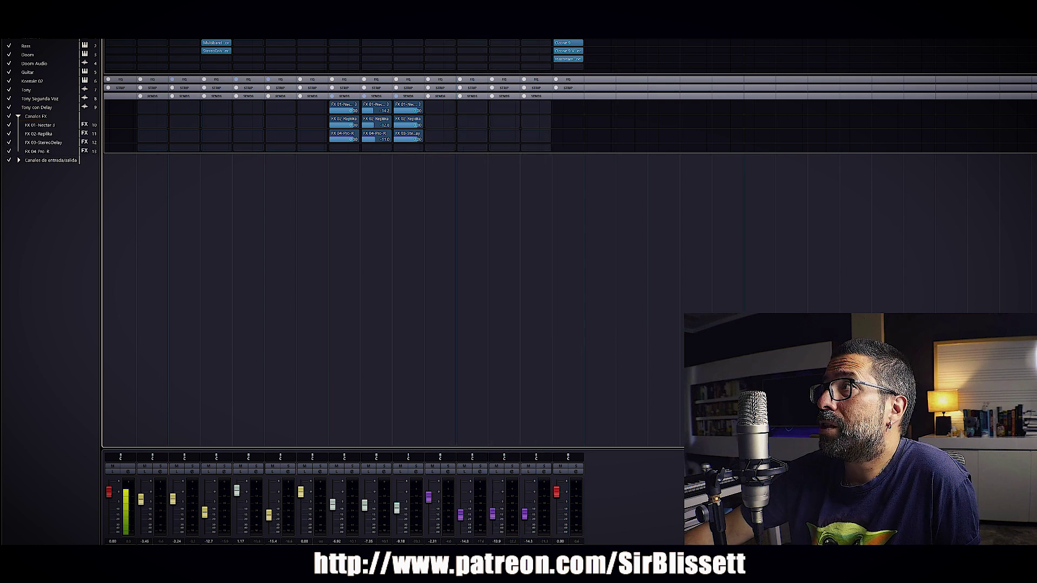
Step: Return to the orchestral template project and check the Voz 2 and Voz 1 tracks, leaving Voz 1 selected
{"action": "key", "text": "F3"}
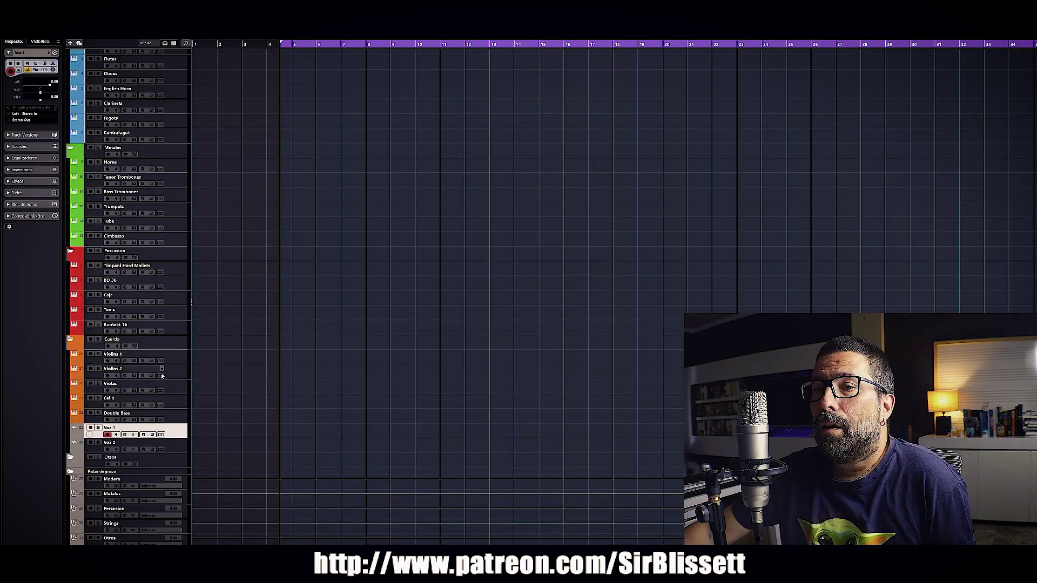
{"action": "left_click", "coordinate": [170, 445]}
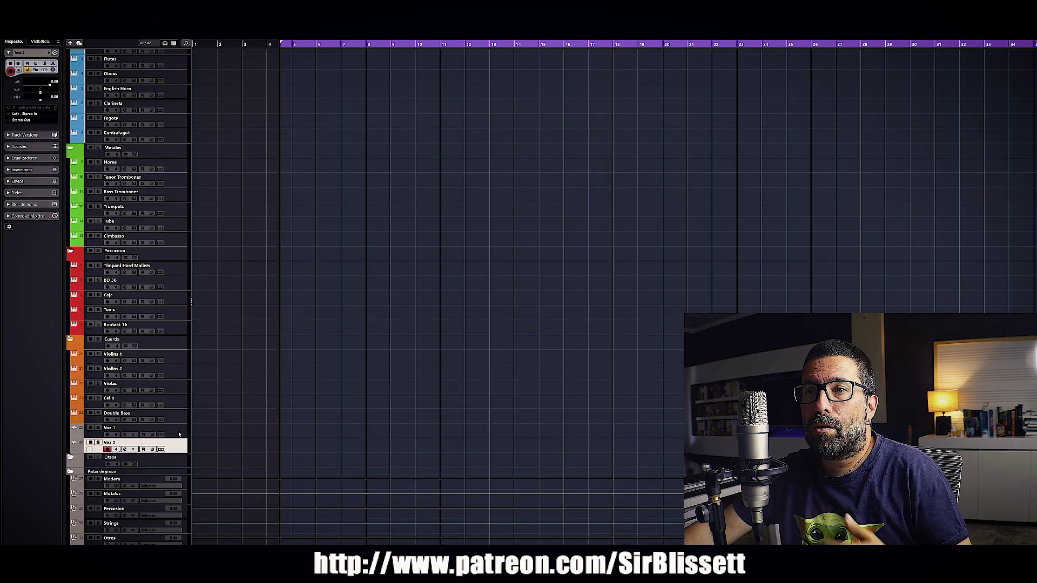
{"action": "left_click", "coordinate": [180, 435]}
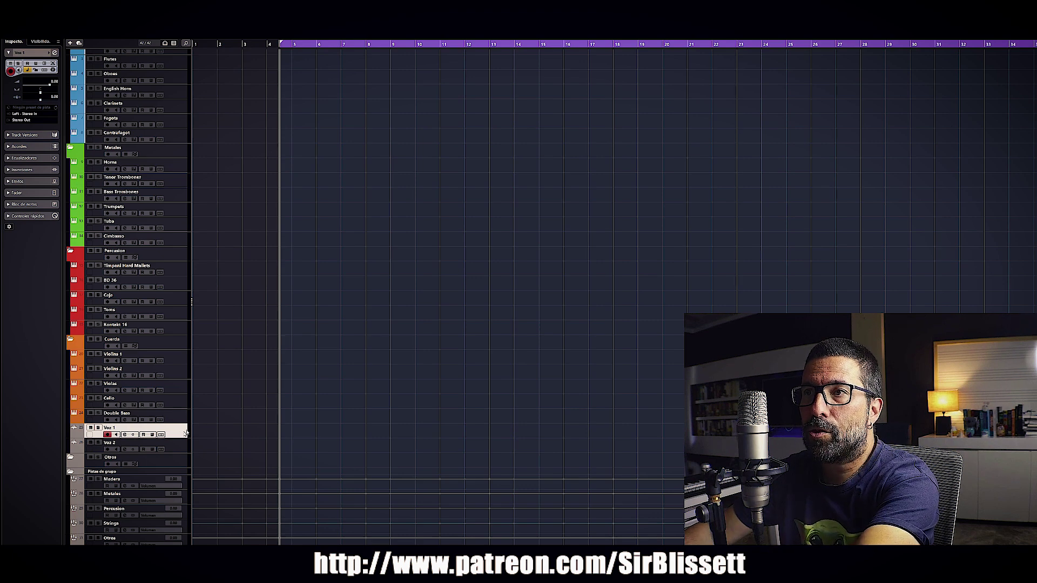
Step: Open the template's MixConsole at full size, select Voz 1 and Voz 2 together, and view their available send destinations
{"action": "key", "text": "F3"}
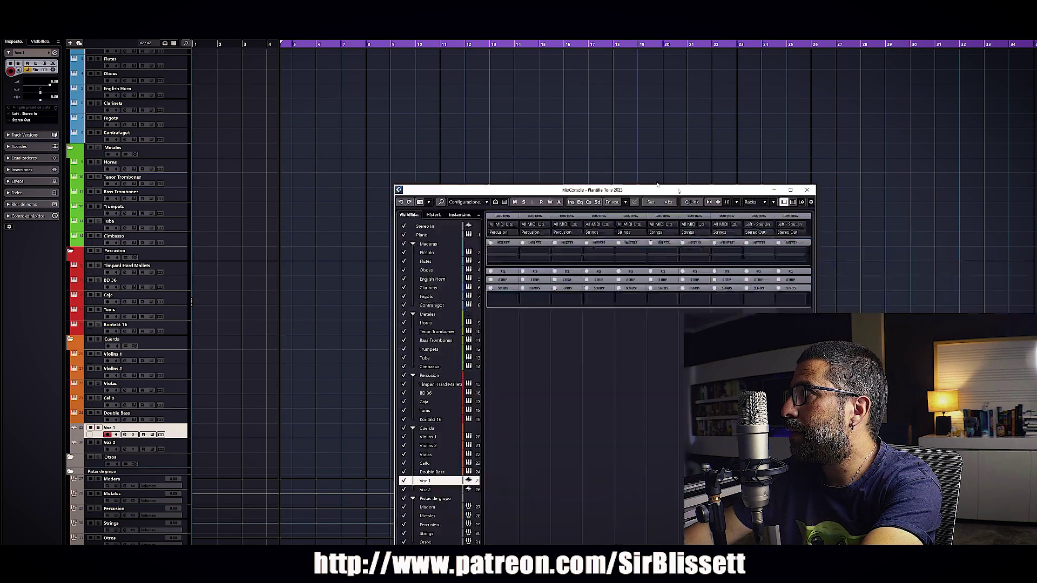
{"action": "left_click_drag", "start_coordinate": [678, 190], "coordinate": [577, 139]}
{"action": "left_click", "coordinate": [688, 137]}
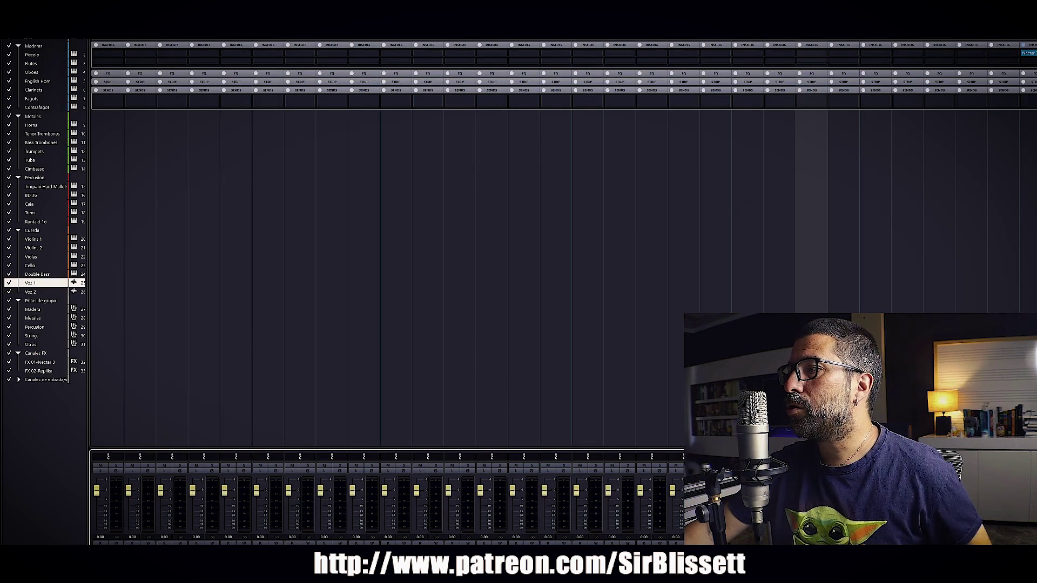
{"action": "left_click", "coordinate": [831, 135], "text": "shift"}
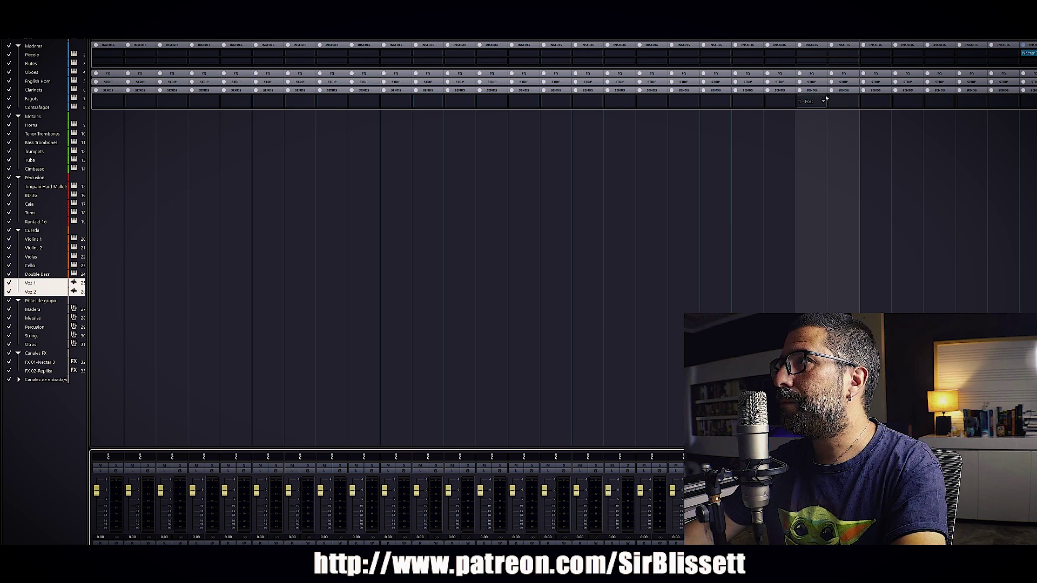
{"action": "left_click", "coordinate": [825, 102]}
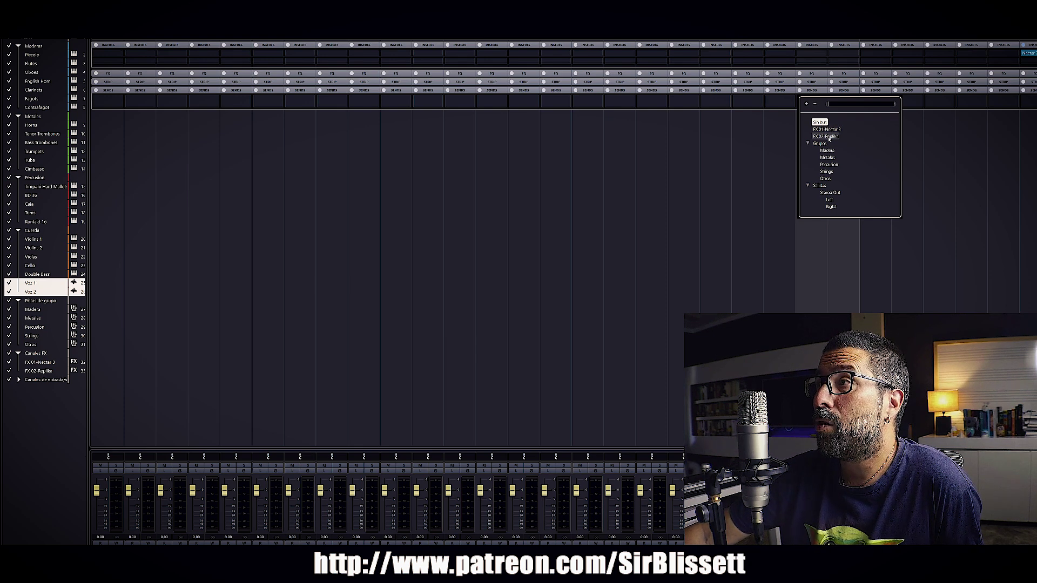
{"action": "left_click", "coordinate": [844, 251]}
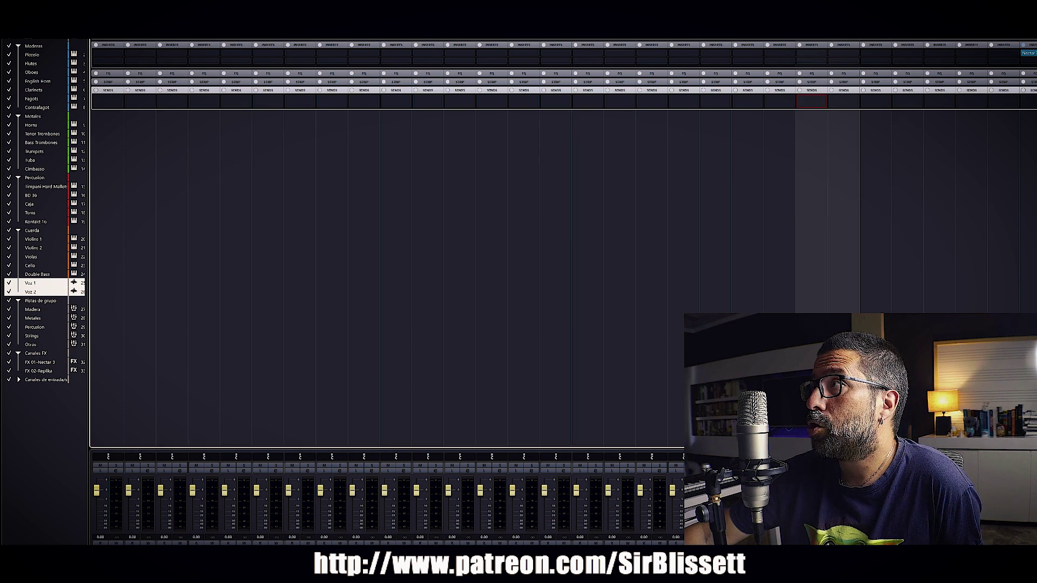
Step: Go back to the project's track list, select the Madera group track, and review the list up to Piano
{"action": "key", "text": "F3"}
{"action": "scroll", "coordinate": [147, 436], "scroll_direction": "down", "scroll_amount": 2}
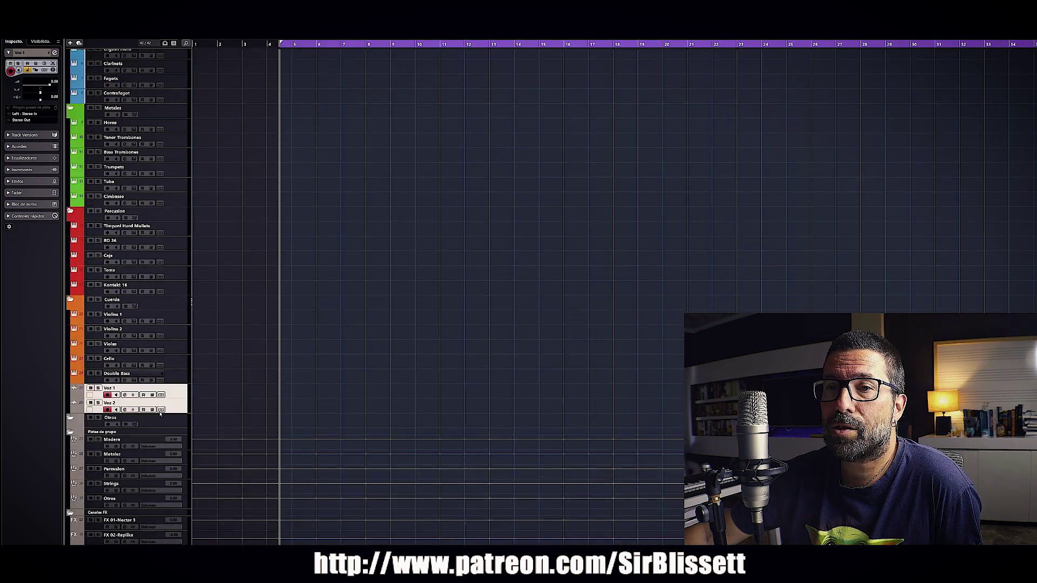
{"action": "left_click", "coordinate": [99, 448]}
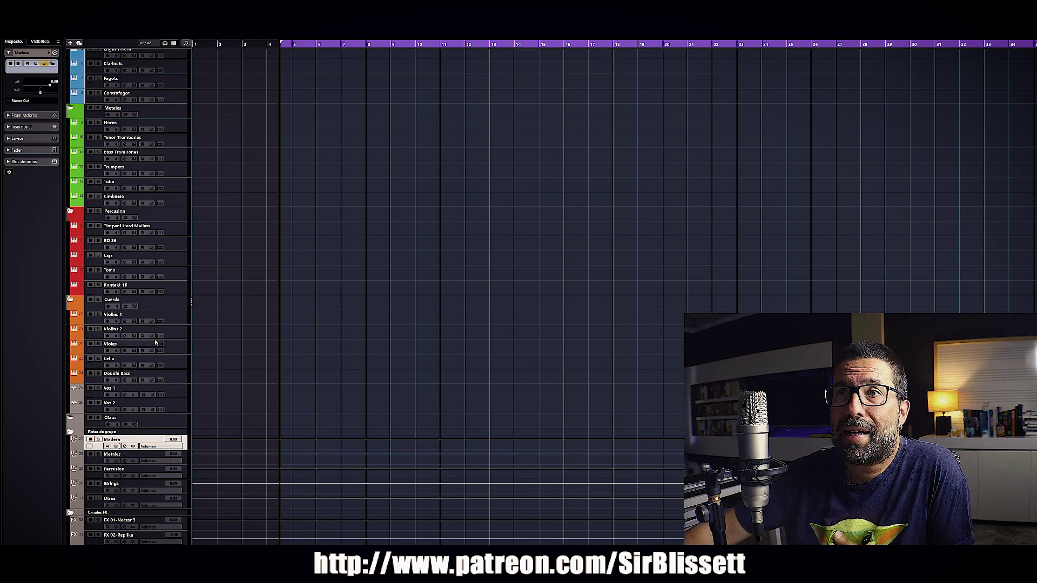
{"action": "scroll", "coordinate": [155, 342], "scroll_direction": "up", "scroll_amount": 5}
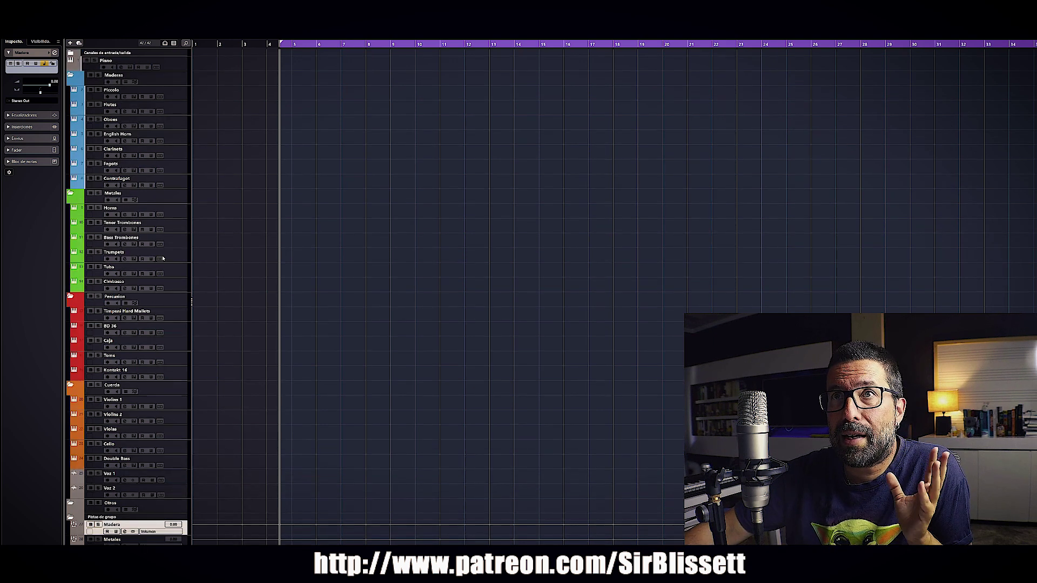